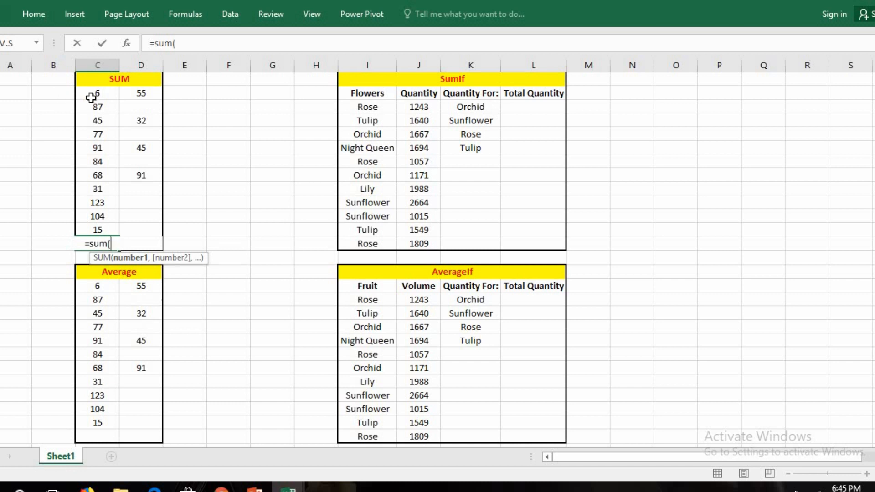
- Complete the SUM formula in C13 so it adds the range C2:C12
{"action": "left_click_drag", "start_coordinate": [93, 94], "coordinate": [103, 223]}
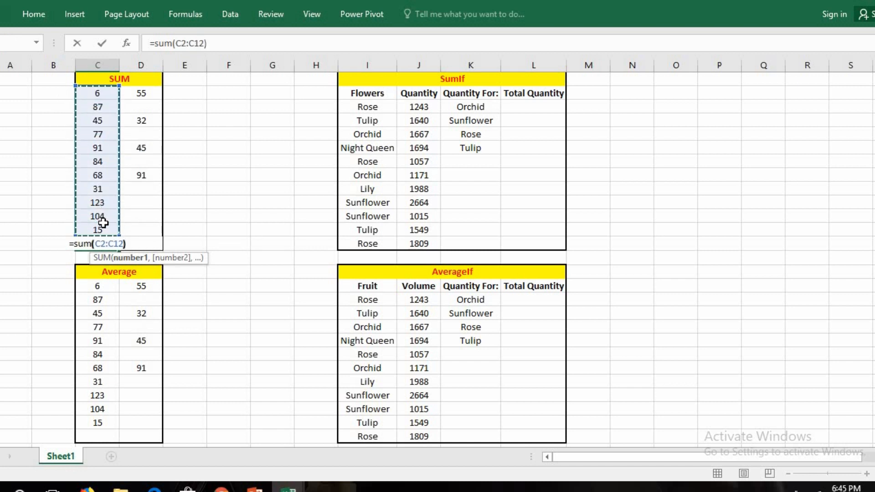
{"action": "key", "text": "Return"}
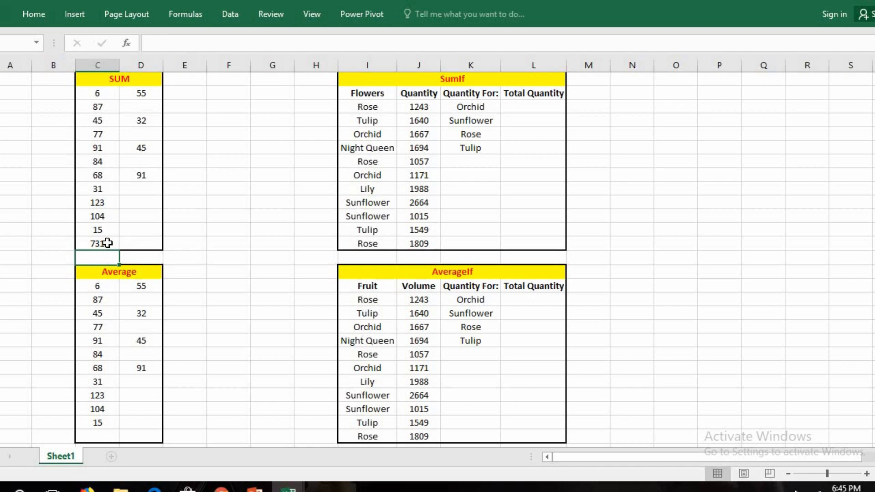
- Enter a SUM formula in D13 that adds the separate cells D2, D4, D6 and D8
{"action": "left_click", "coordinate": [136, 243]}
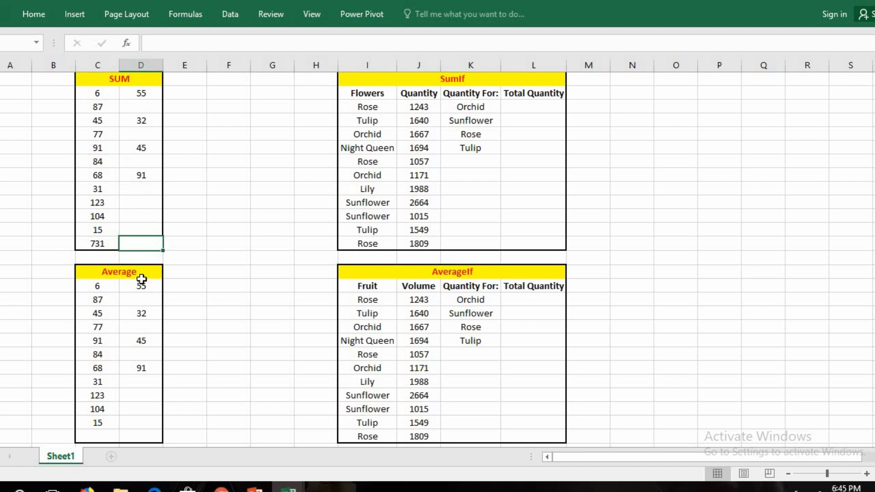
{"action": "double_click", "coordinate": [143, 246]}
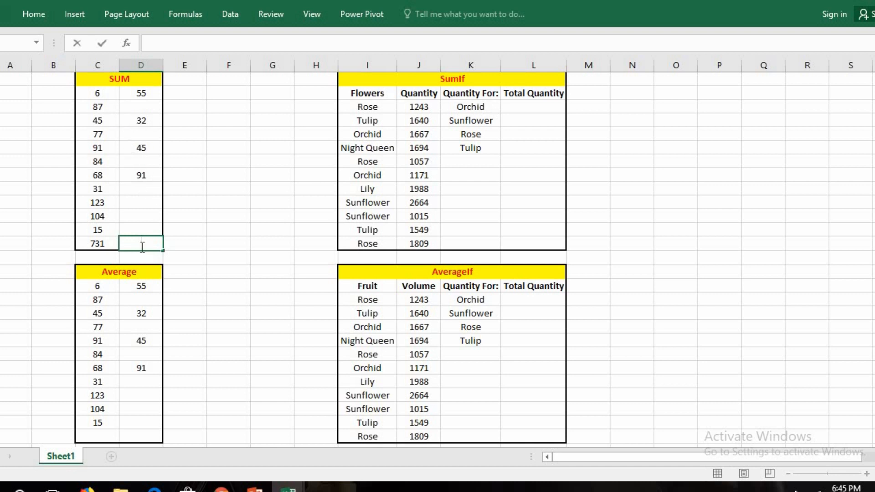
{"action": "type", "text": "=sum"}
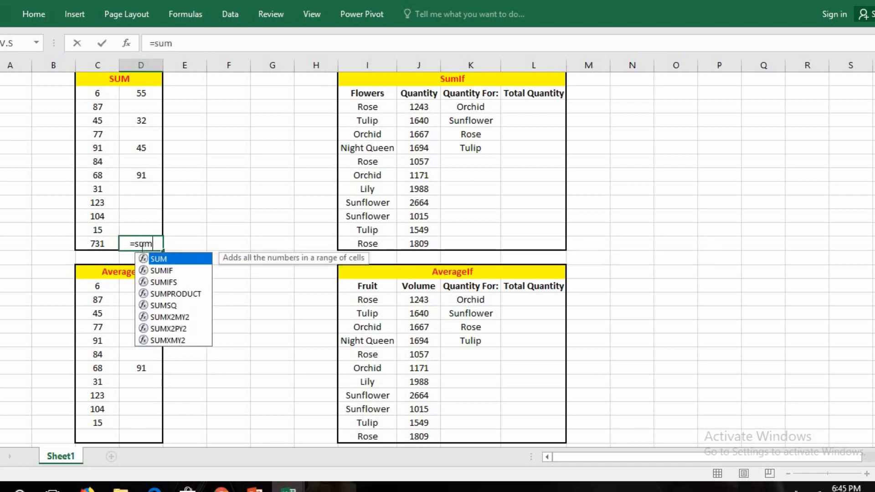
{"action": "type", "text": "("}
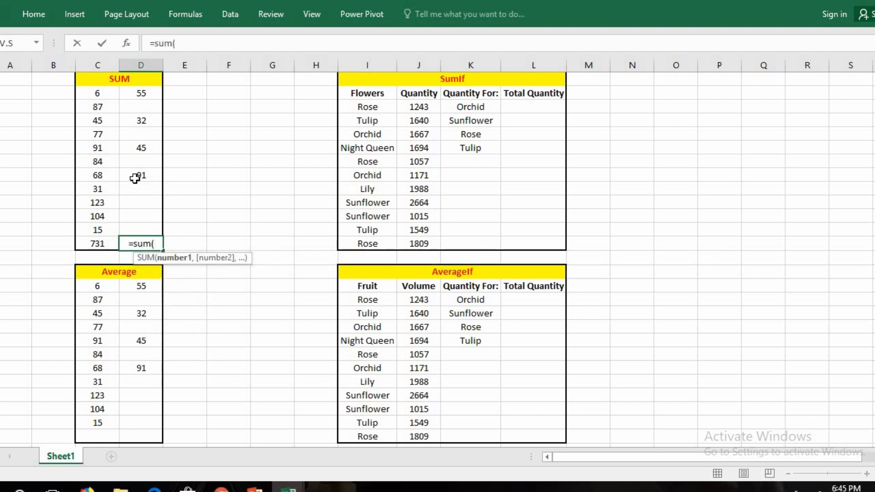
{"action": "left_click", "coordinate": [142, 92]}
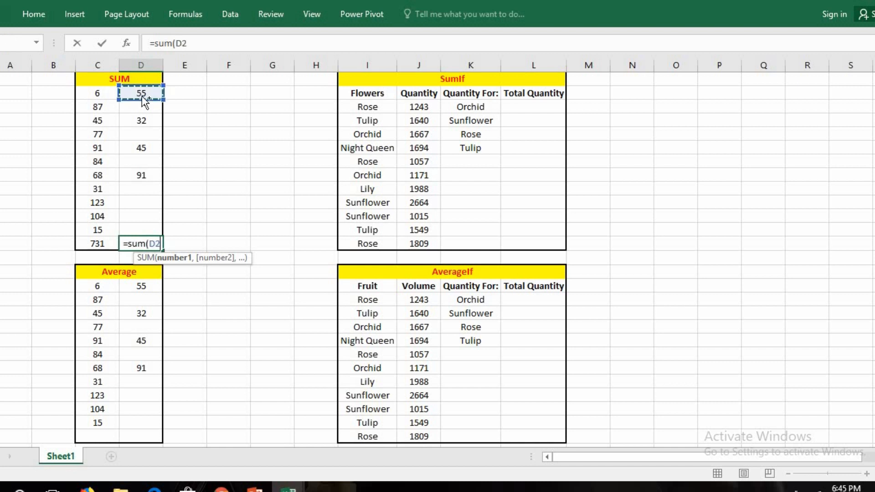
{"action": "left_click", "coordinate": [140, 120], "text": "ctrl"}
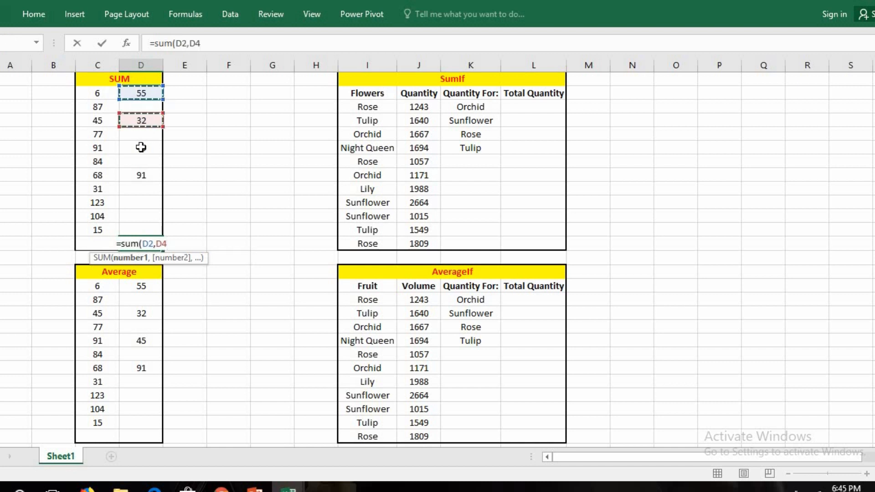
{"action": "left_click", "coordinate": [141, 148], "text": "ctrl"}
{"action": "left_click", "coordinate": [146, 174], "text": "ctrl"}
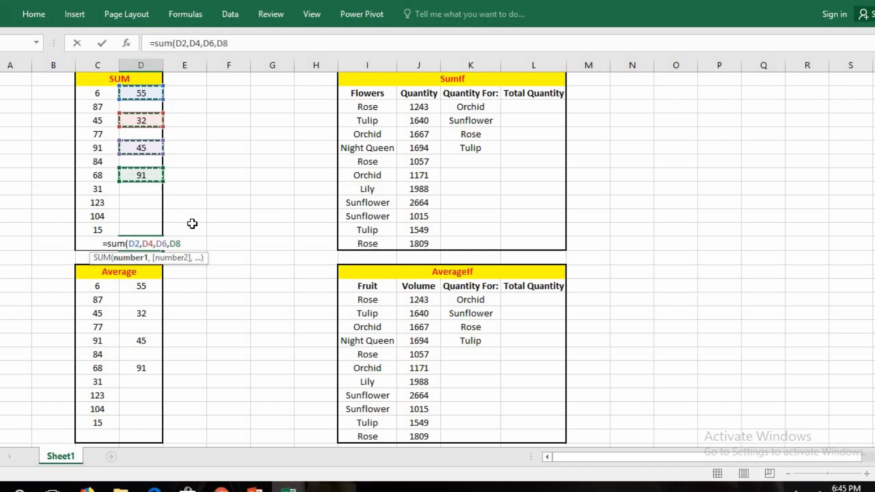
{"action": "type", "text": ")"}
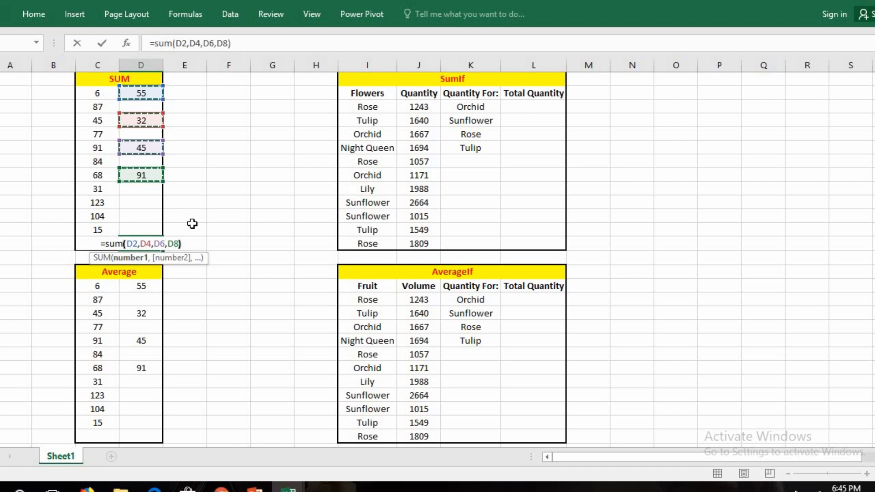
{"action": "key", "text": "Return"}
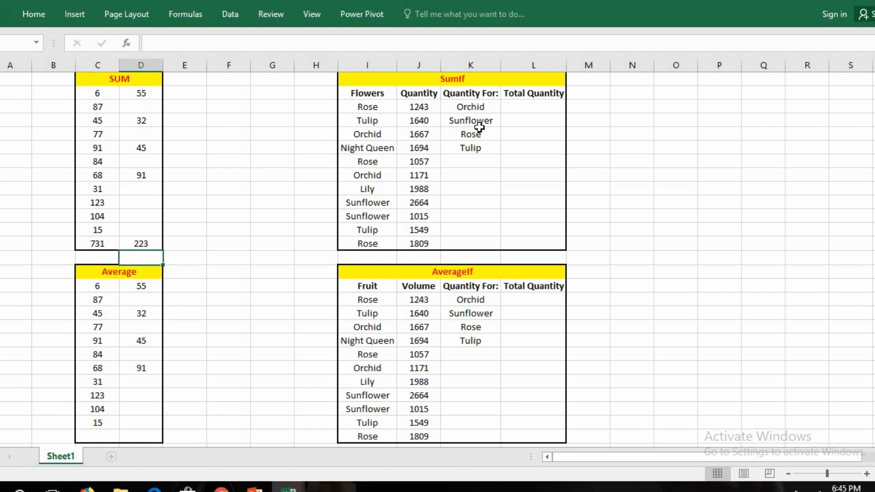
- Enter =SUMIF(I3:I13,K3,J3:J13) in L3 to total the Orchid quantity
{"action": "double_click", "coordinate": [523, 105]}
{"action": "type", "text": "=sum"}
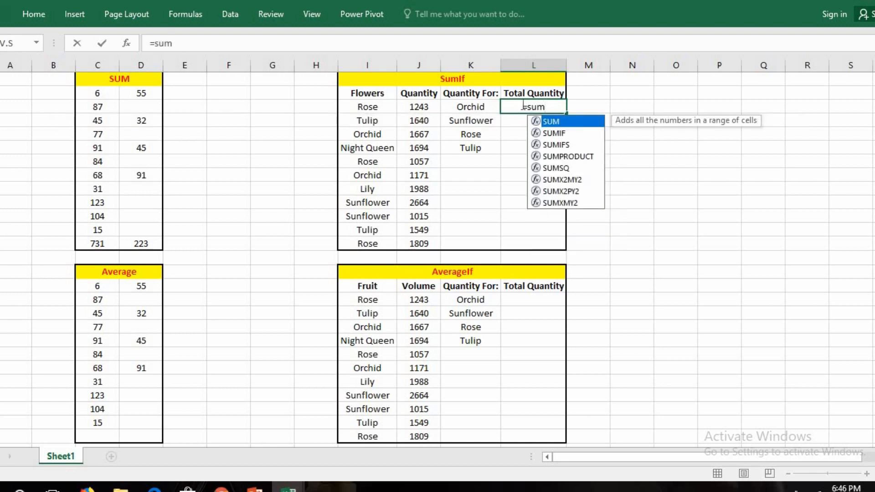
{"action": "type", "text": "if"}
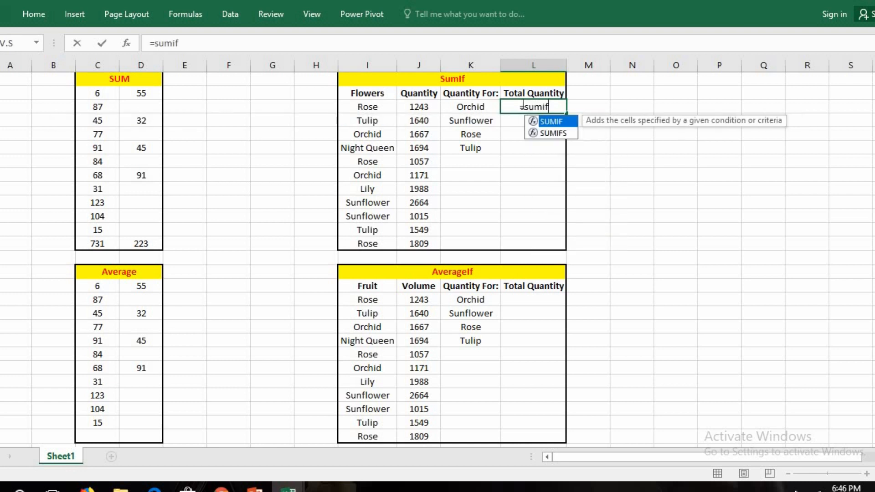
{"action": "type", "text": "("}
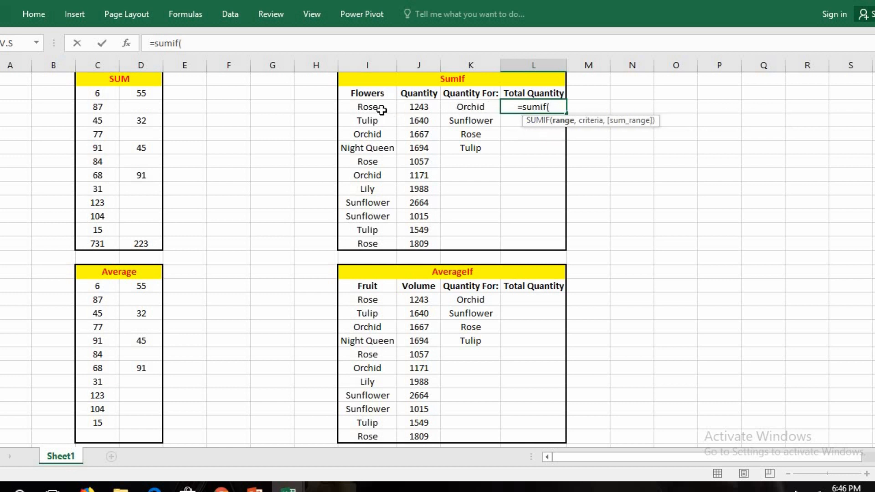
{"action": "left_click_drag", "start_coordinate": [375, 107], "coordinate": [377, 245]}
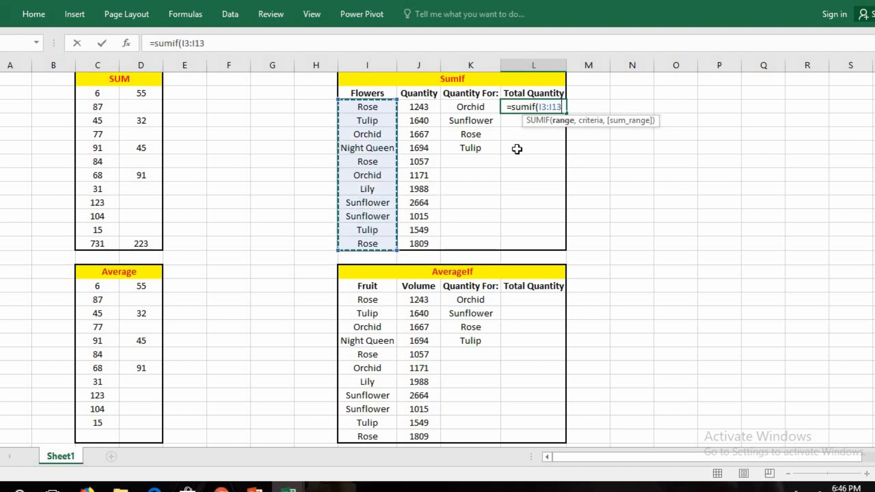
{"action": "type", "text": ","}
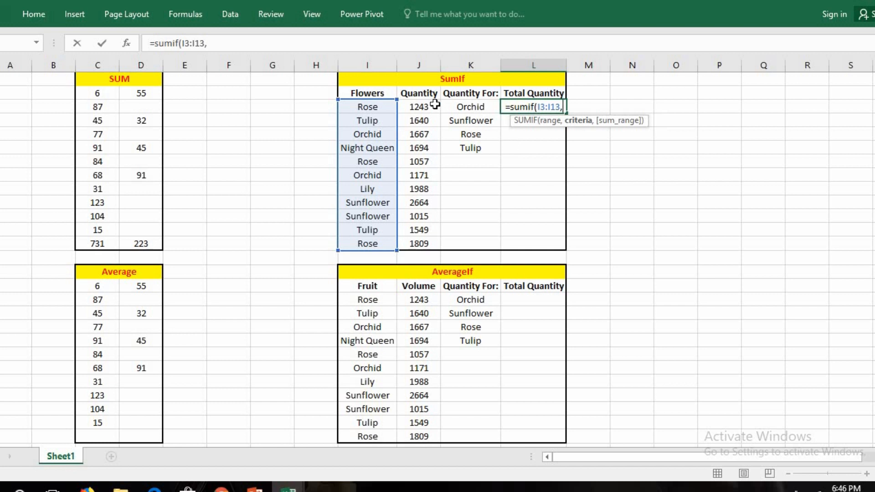
{"action": "left_click", "coordinate": [464, 106]}
{"action": "type", "text": ","}
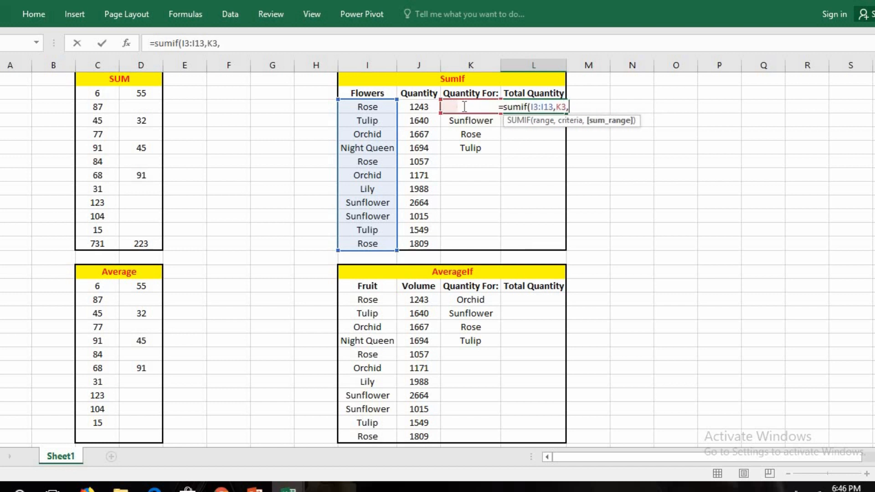
{"action": "left_click_drag", "start_coordinate": [418, 108], "coordinate": [415, 242]}
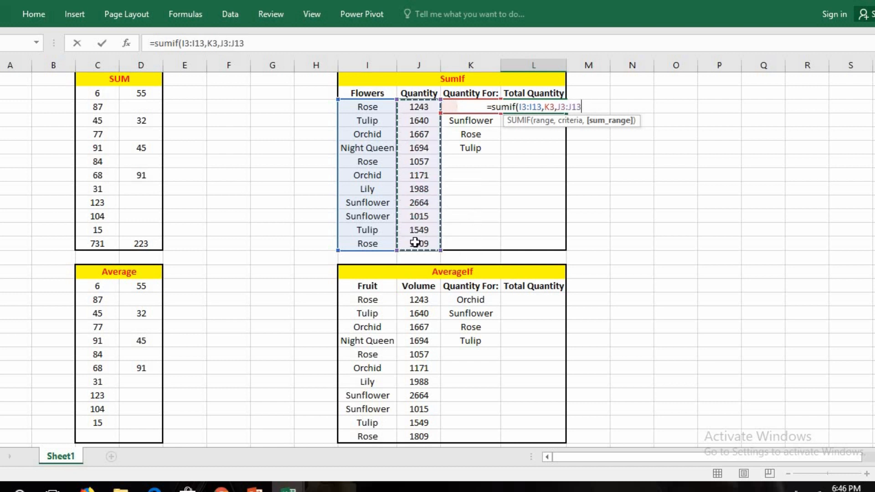
{"action": "type", "text": "_"}
{"action": "key", "text": "BackSpace"}
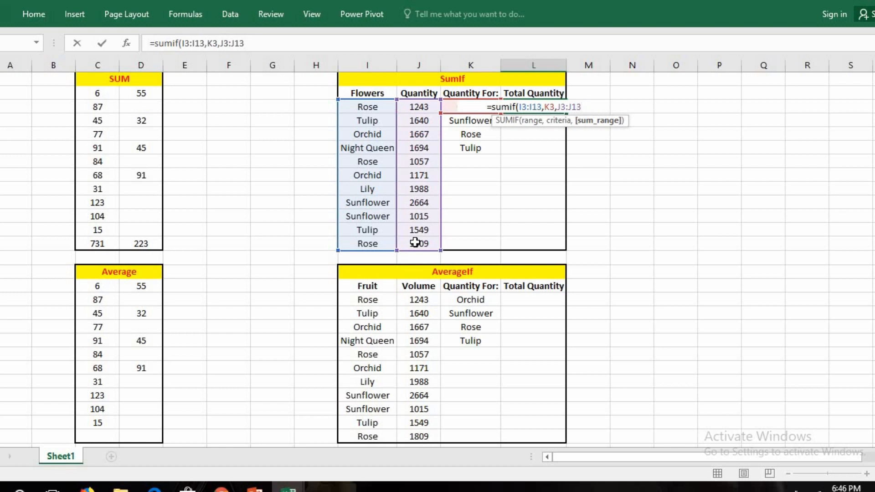
{"action": "type", "text": ")"}
{"action": "key", "text": "Return"}
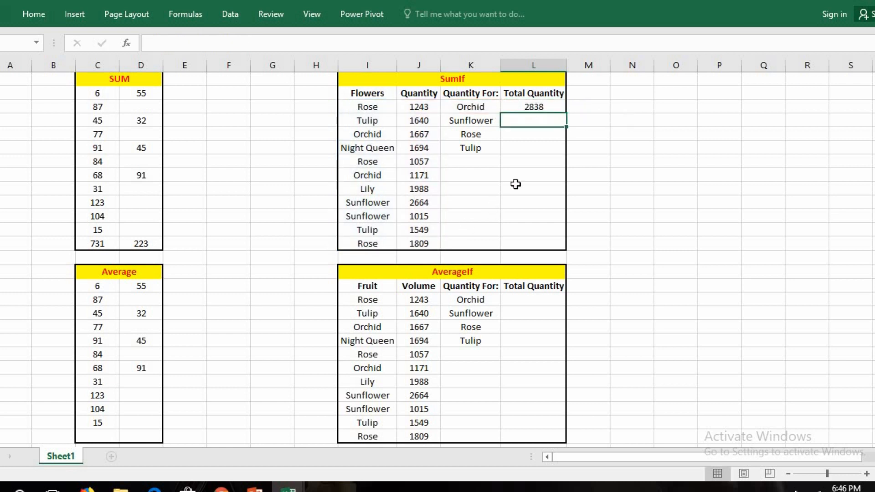
- Fill the SUMIF formula from L3 down through L6 for the remaining flowers
{"action": "left_click", "coordinate": [544, 110]}
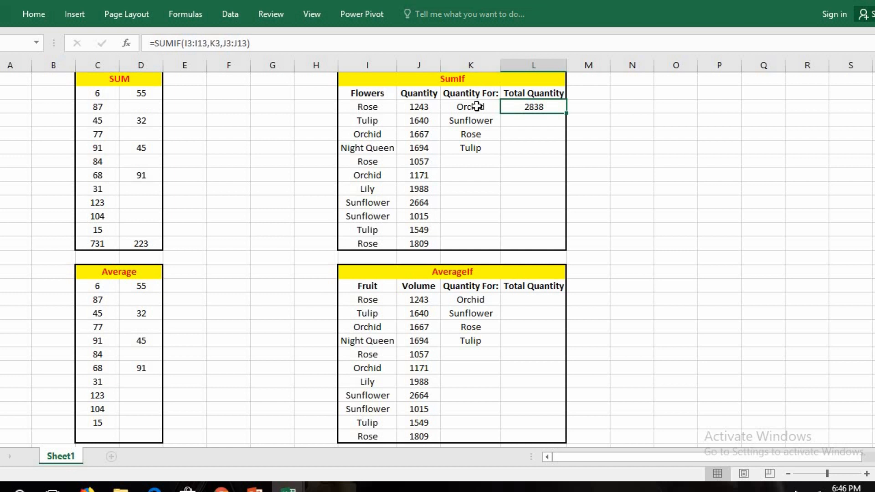
{"action": "left_click_drag", "start_coordinate": [565, 113], "coordinate": [563, 157]}
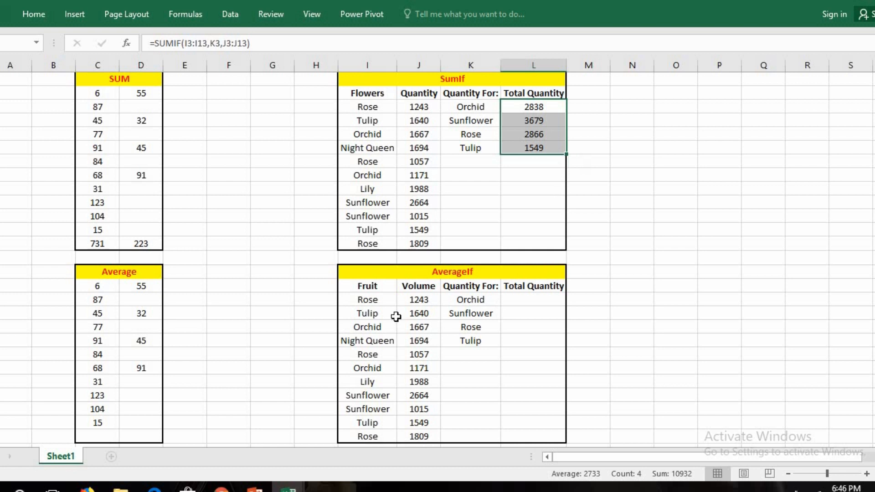
- Switch to the Book1 workbook and begin a SUMIFS formula in F3 with D3:D13 as the sum range
{"action": "left_click", "coordinate": [289, 488]}
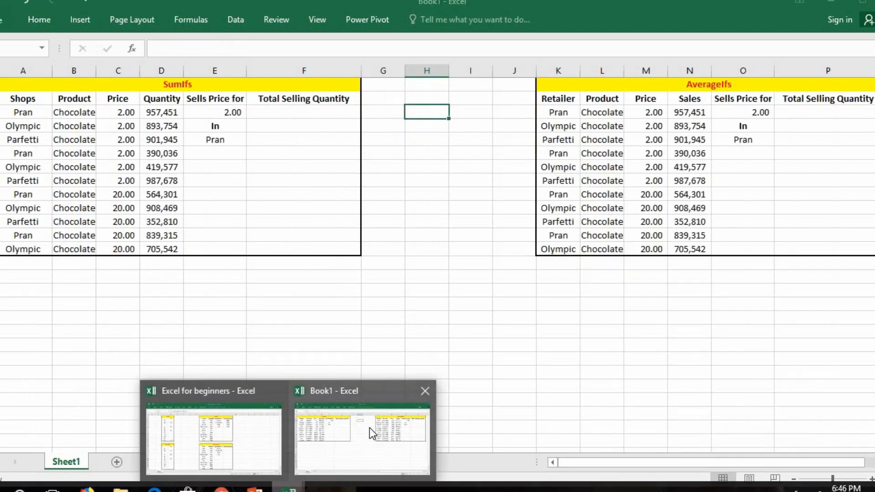
{"action": "left_click", "coordinate": [370, 428]}
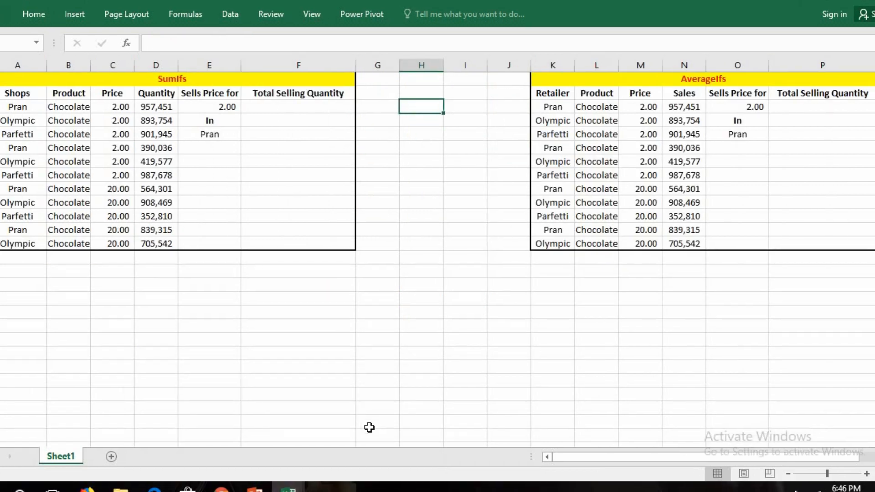
{"action": "double_click", "coordinate": [258, 103]}
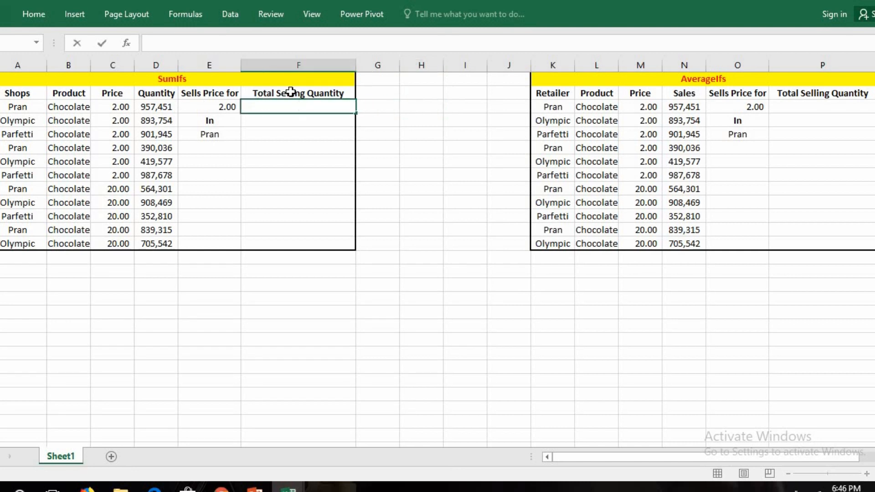
{"action": "type", "text": "=sumifs"}
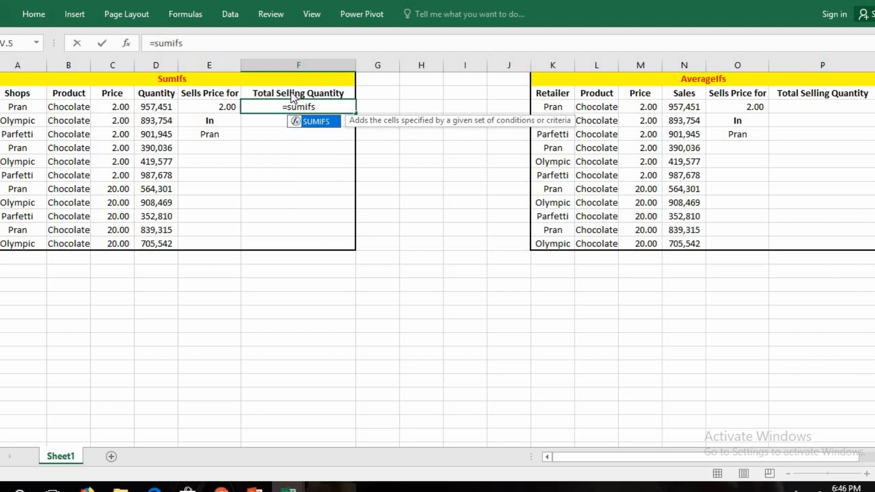
{"action": "type", "text": "("}
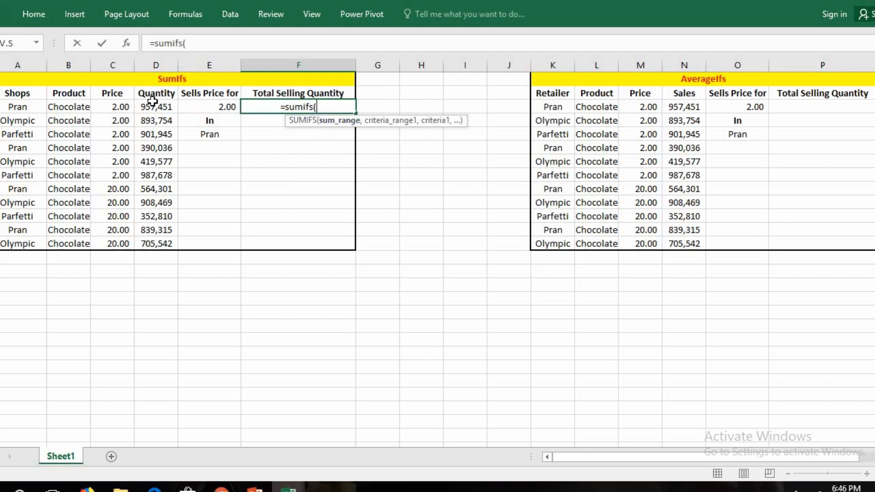
{"action": "left_click_drag", "start_coordinate": [153, 106], "coordinate": [162, 241]}
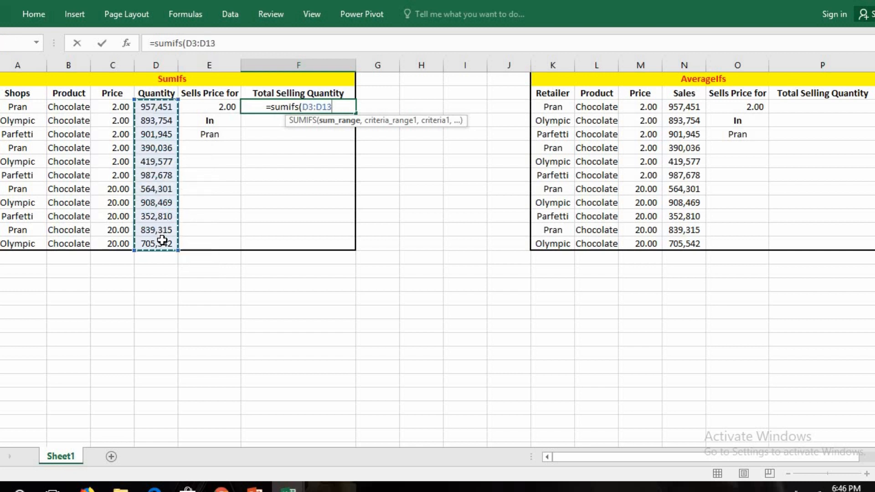
{"action": "type", "text": ","}
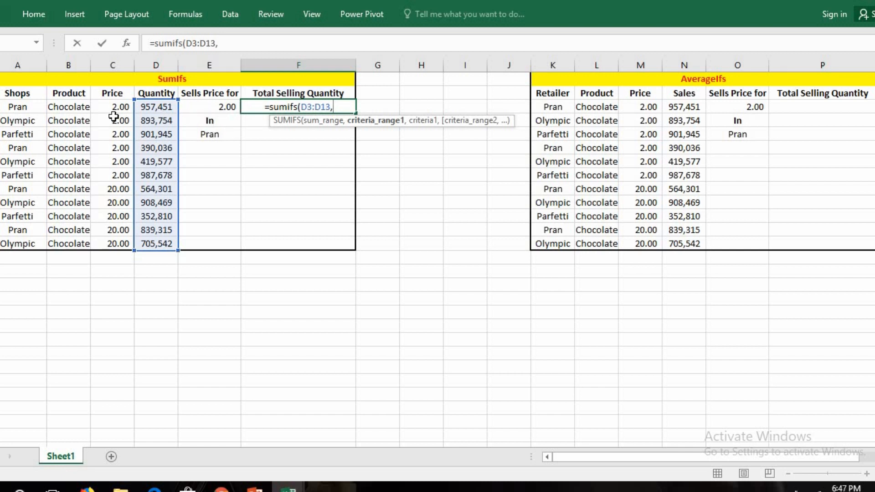
- Complete the SUMIFS formula in F3 with criteria range C3:C13 matching E3 and criteria range A3:A13 matching E5
{"action": "left_click_drag", "start_coordinate": [118, 111], "coordinate": [122, 242]}
{"action": "type", "text": ","}
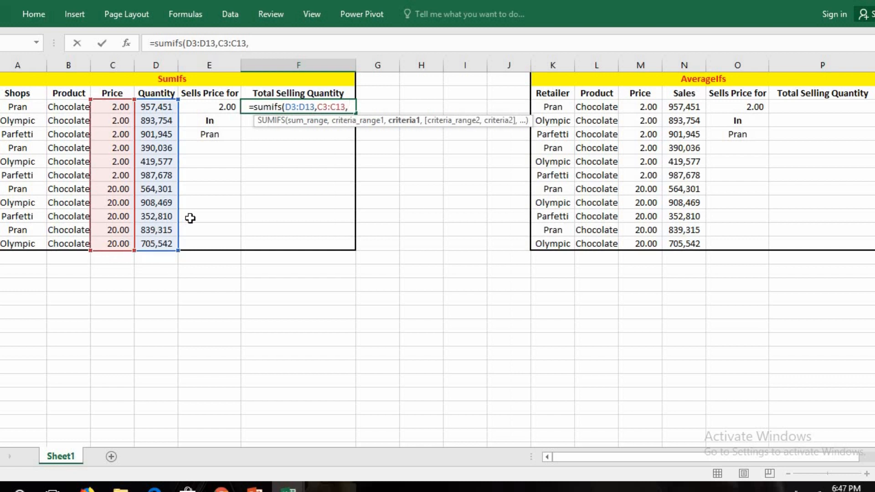
{"action": "left_click", "coordinate": [208, 106]}
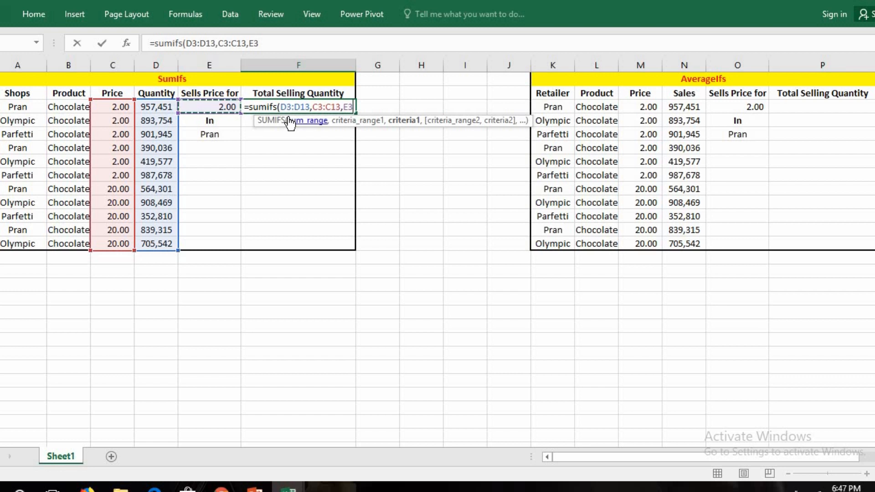
{"action": "type", "text": ","}
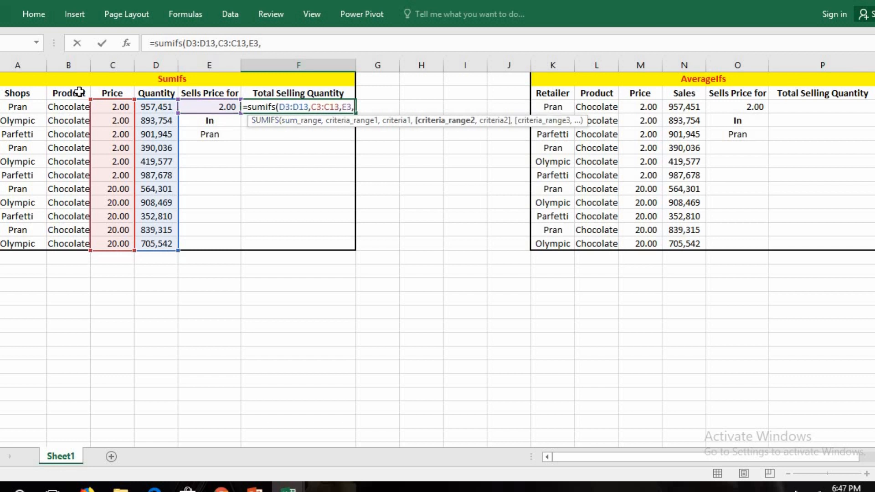
{"action": "left_click_drag", "start_coordinate": [33, 108], "coordinate": [30, 240]}
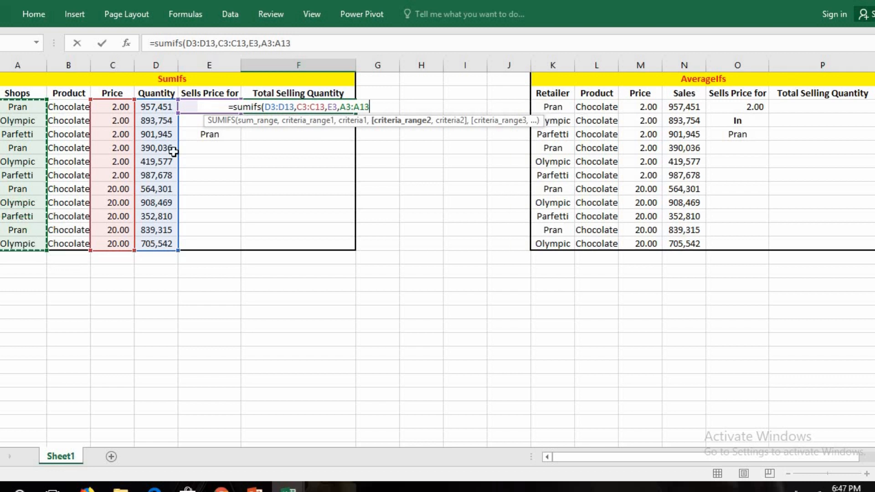
{"action": "type", "text": ","}
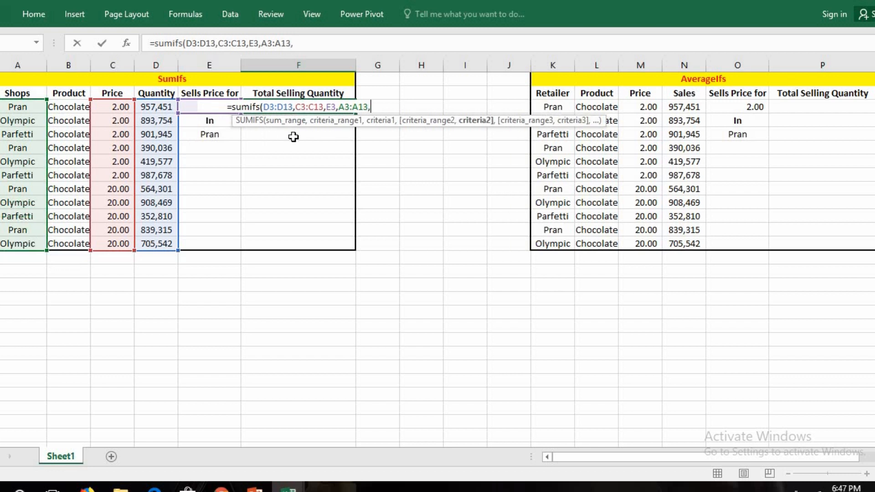
{"action": "left_click", "coordinate": [225, 132]}
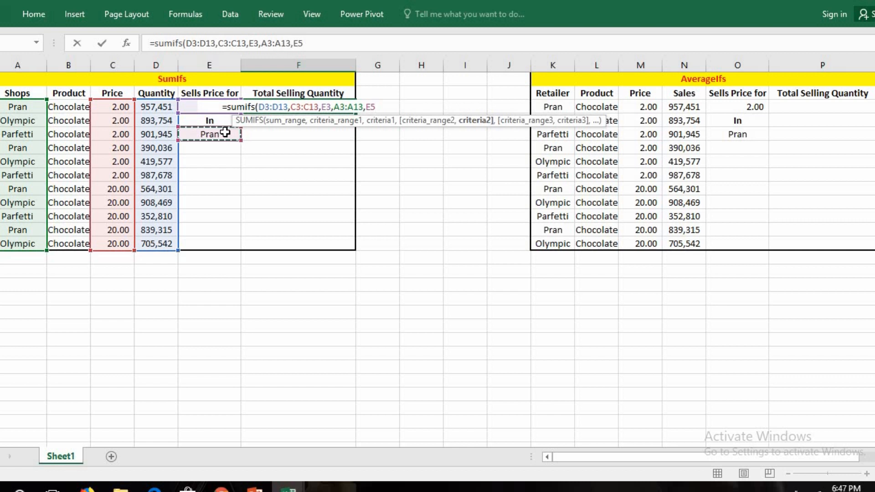
{"action": "type", "text": ")"}
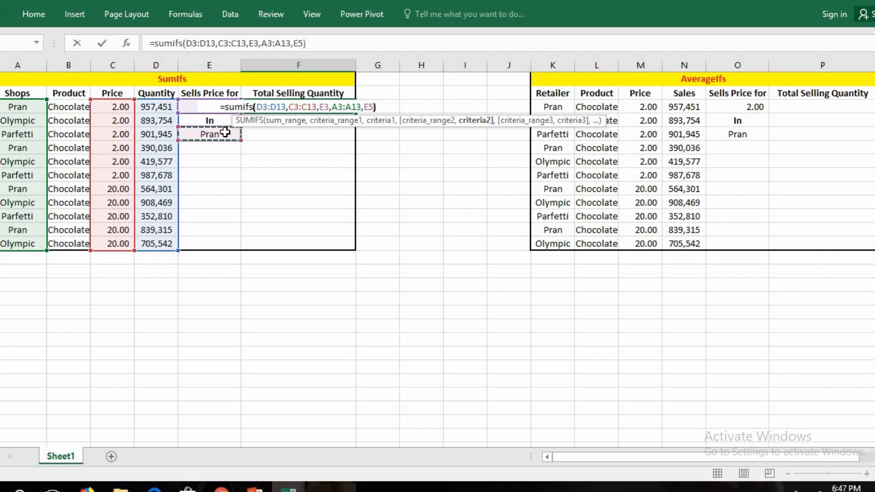
{"action": "key", "text": "Return"}
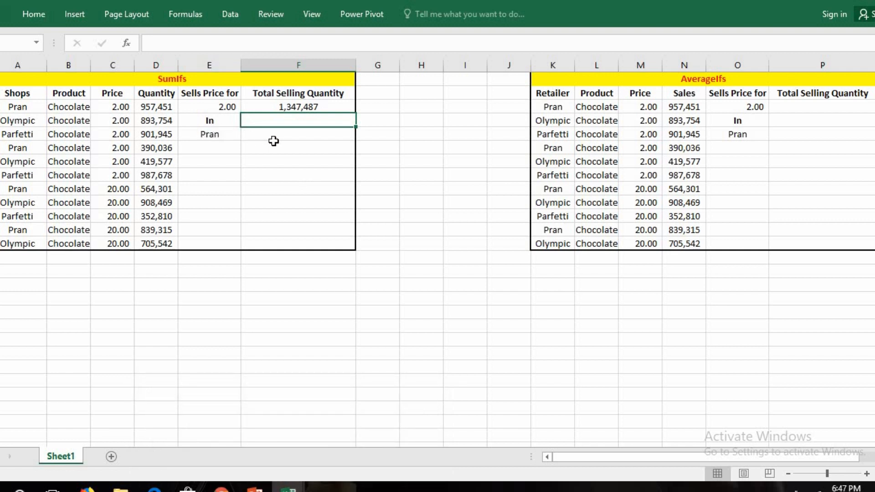
- Switch to the PowerPoint presentation and review the slides describing the SUM and AVERAGE function families
{"action": "left_click", "coordinate": [289, 487]}
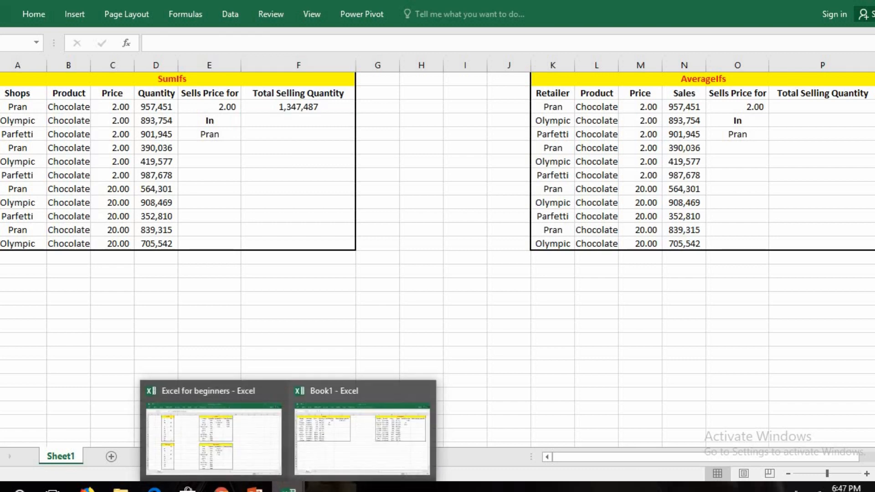
{"action": "left_click", "coordinate": [254, 486]}
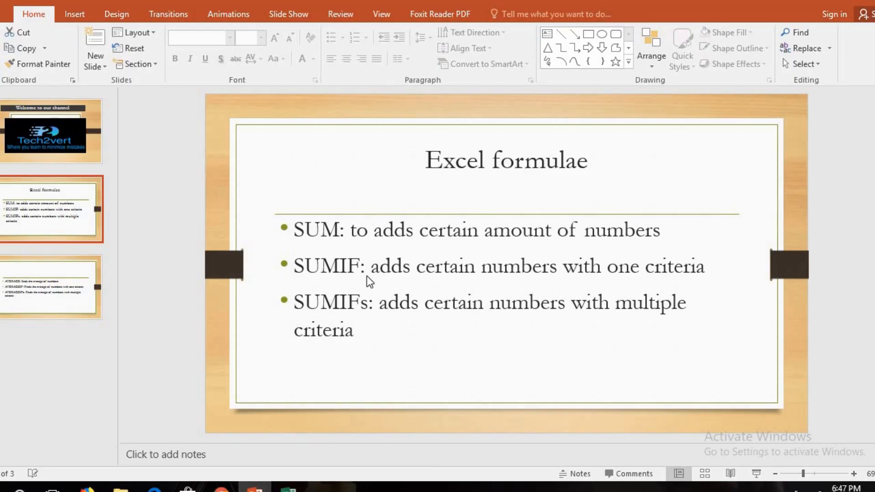
{"action": "left_click", "coordinate": [63, 276]}
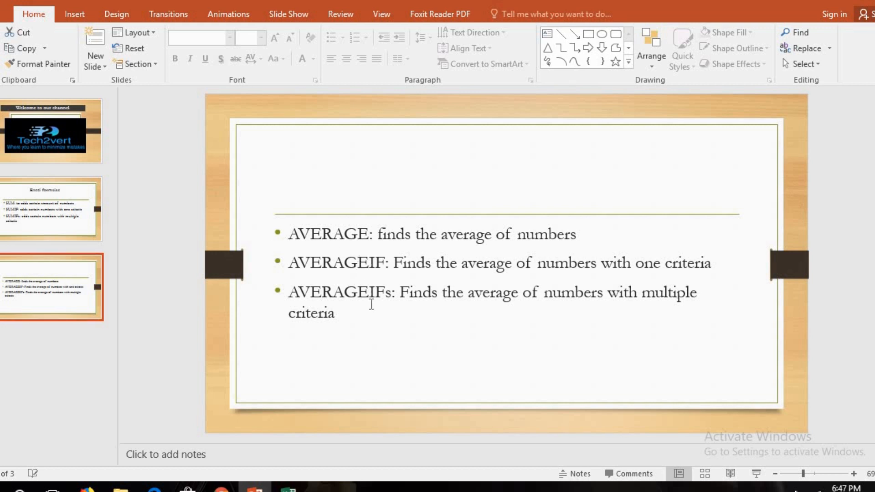
{"action": "left_click", "coordinate": [91, 209]}
{"action": "left_click", "coordinate": [64, 276]}
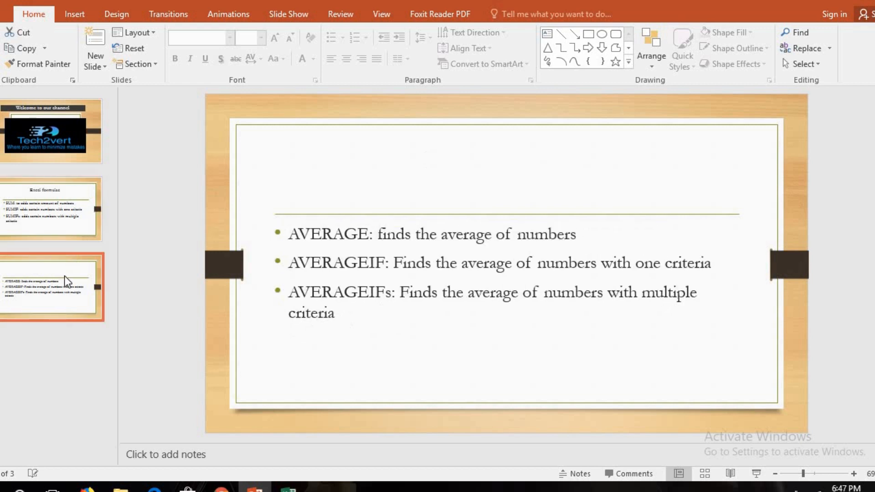
{"action": "left_click", "coordinate": [56, 194]}
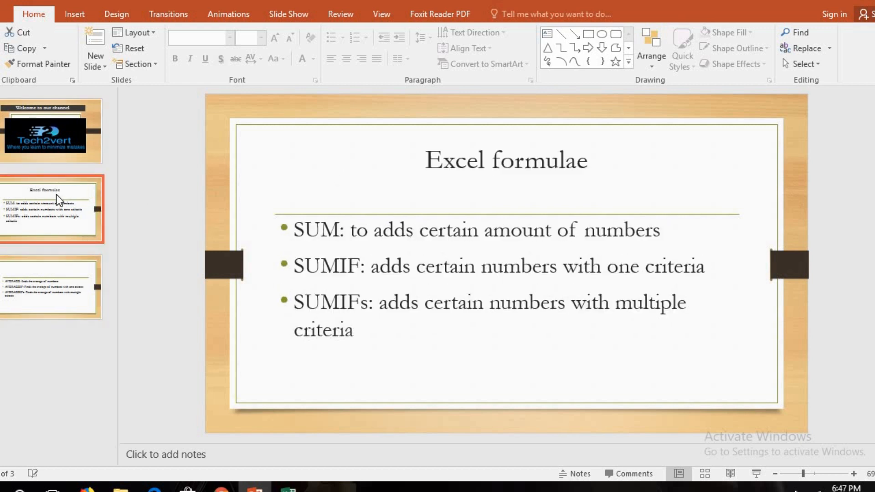
{"action": "left_click", "coordinate": [34, 292]}
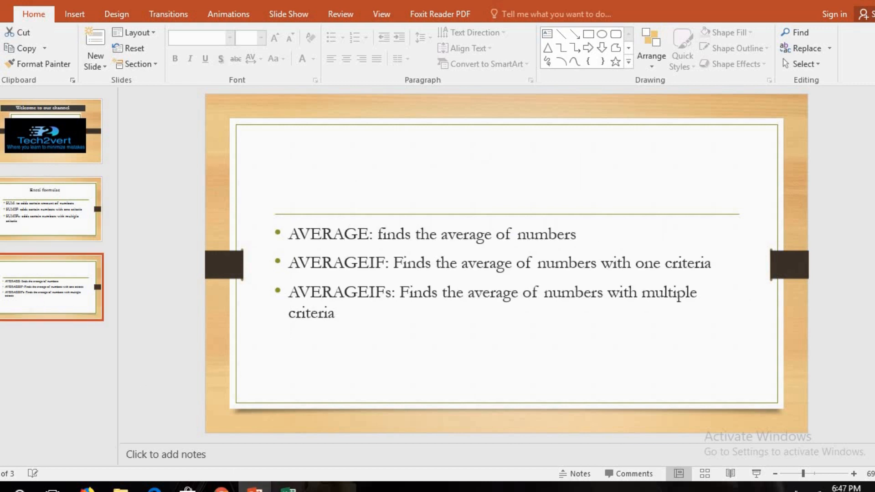
- Switch to the Excel for beginners workbook and enter =AVERAGE(C16:C26) in C27 of the Average table
{"action": "mouse_move", "coordinate": [289, 488]}
{"action": "mouse_move", "coordinate": [322, 450]}
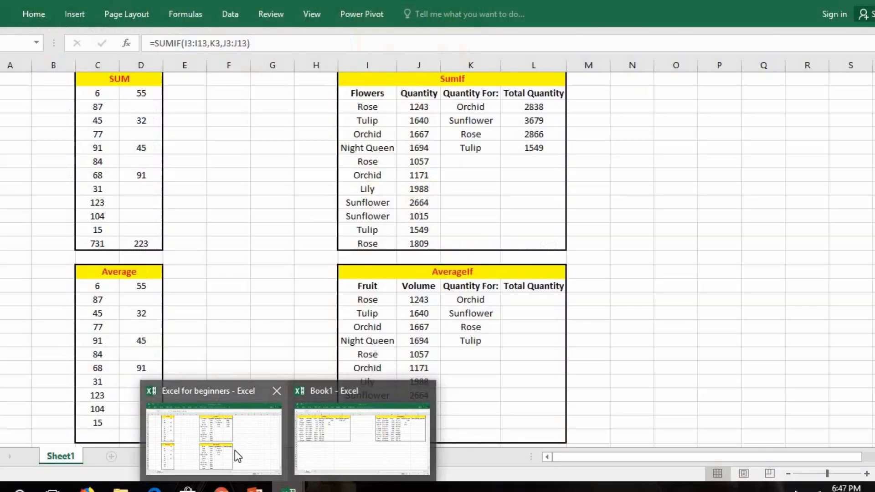
{"action": "left_click", "coordinate": [234, 450]}
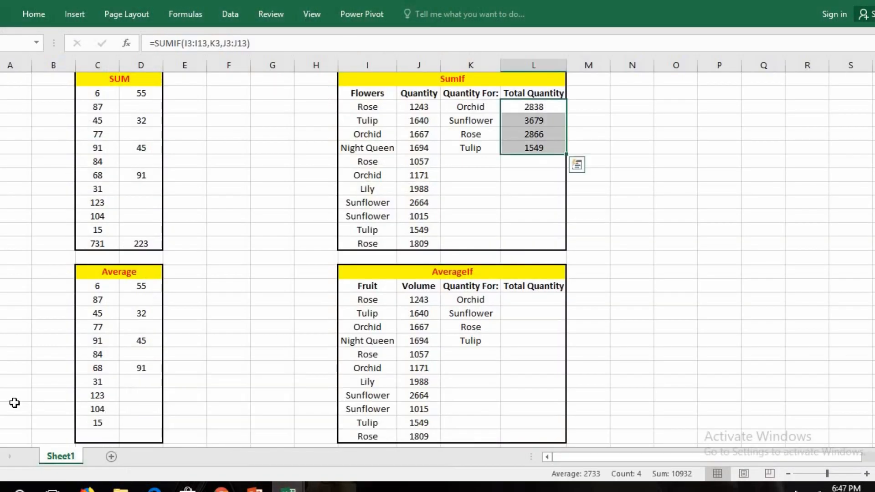
{"action": "left_click", "coordinate": [94, 439]}
{"action": "type", "text": "=average("}
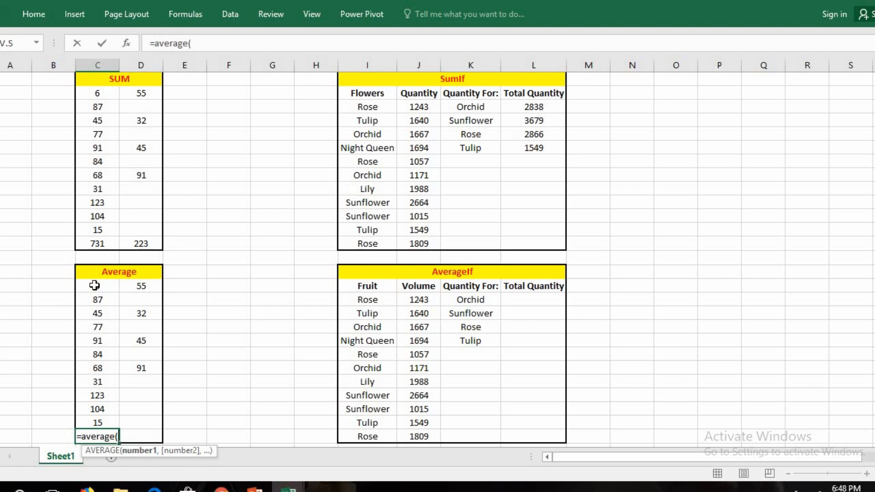
{"action": "left_click_drag", "start_coordinate": [95, 286], "coordinate": [98, 422]}
{"action": "type", "text": ")"}
{"action": "key", "text": "Return"}
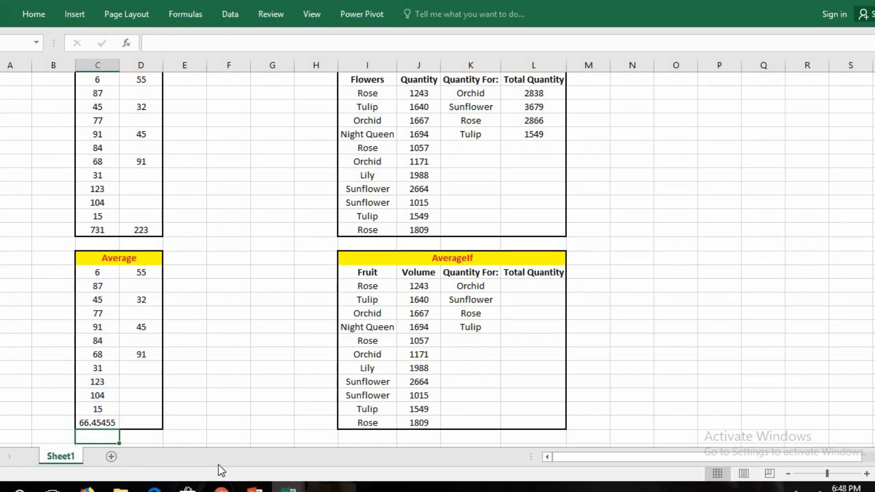
{"action": "left_click", "coordinate": [111, 423]}
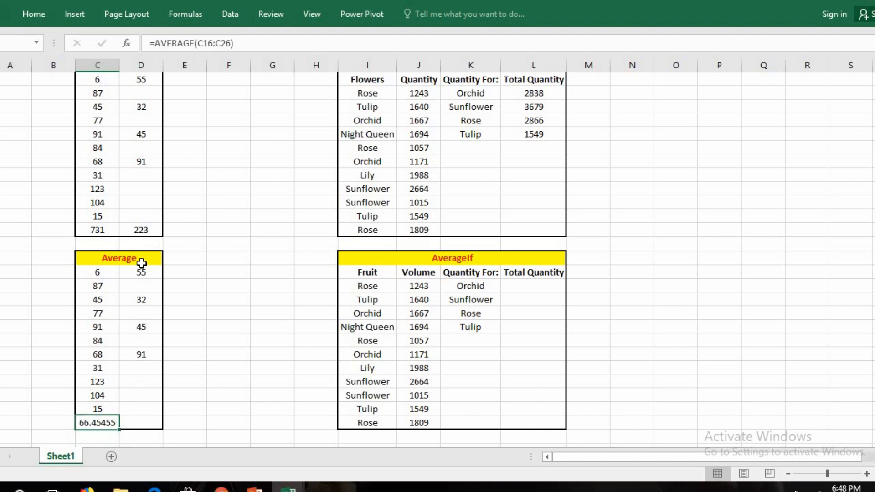
- Enter an AVERAGE formula in D27 that averages the separate cells D16, D18, D20 and D22
{"action": "left_click_drag", "start_coordinate": [141, 275], "coordinate": [142, 310]}
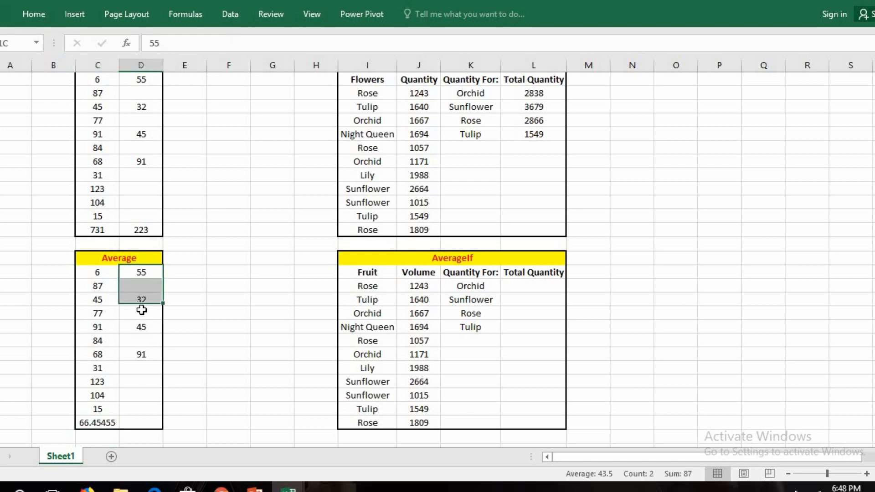
{"action": "left_click", "coordinate": [142, 423]}
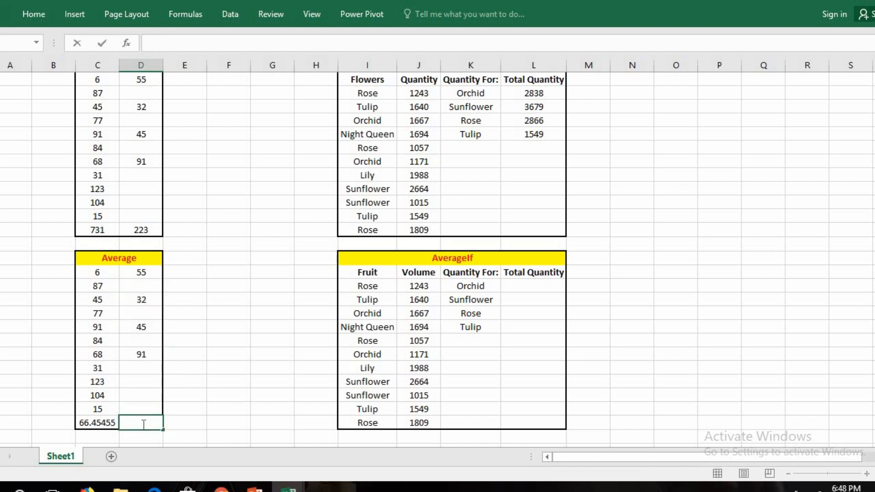
{"action": "type", "text": "=aveg"}
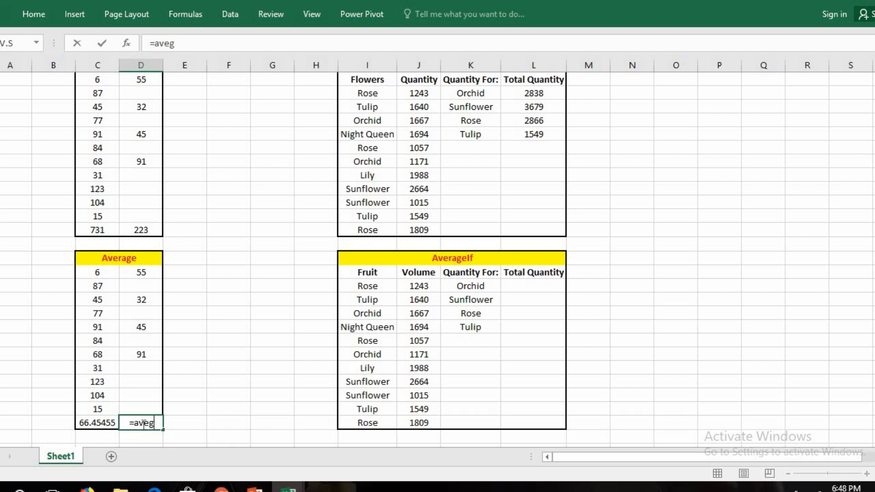
{"action": "key", "text": "BackSpace"}
{"action": "type", "text": "r"}
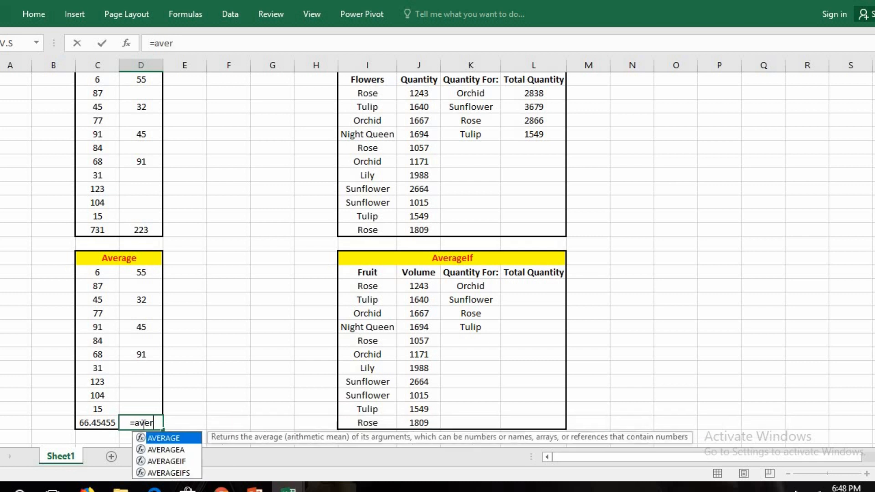
{"action": "type", "text": "age("}
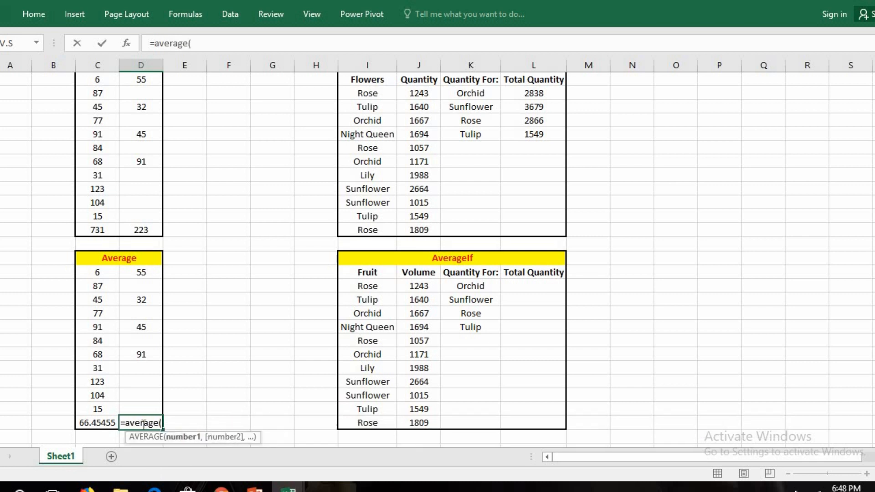
{"action": "left_click", "coordinate": [140, 270]}
{"action": "type", "text": ","}
{"action": "left_click", "coordinate": [142, 301]}
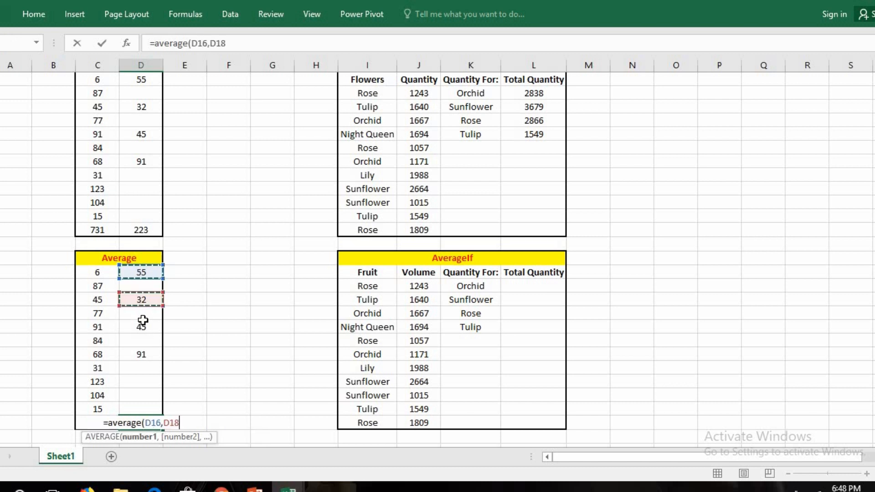
{"action": "type", "text": ","}
{"action": "left_click", "coordinate": [142, 328]}
{"action": "type", "text": ","}
{"action": "left_click", "coordinate": [143, 356]}
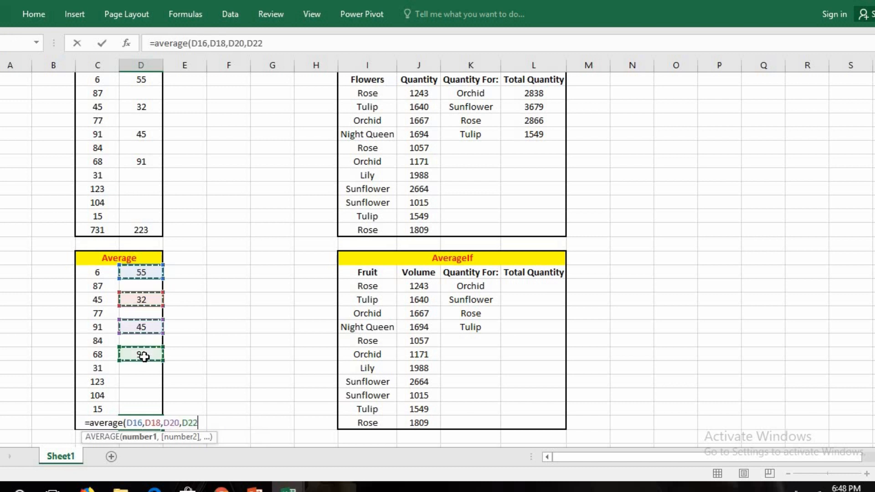
{"action": "type", "text": ")"}
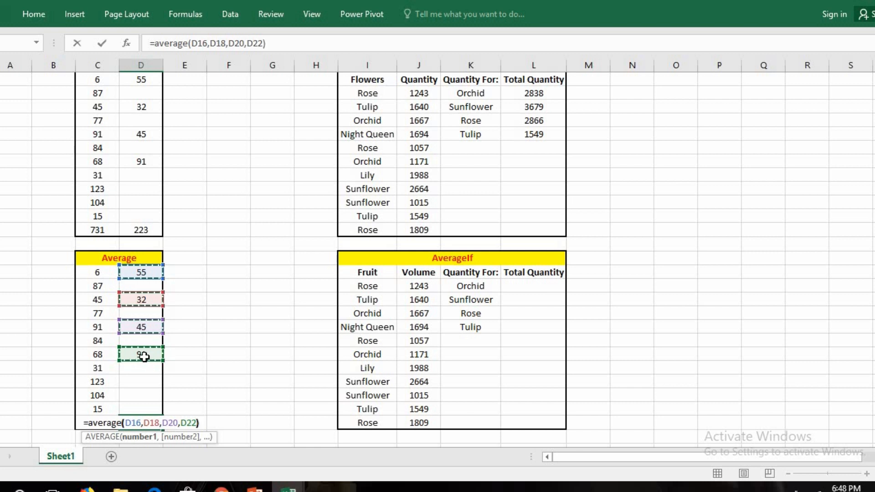
{"action": "key", "text": "Return"}
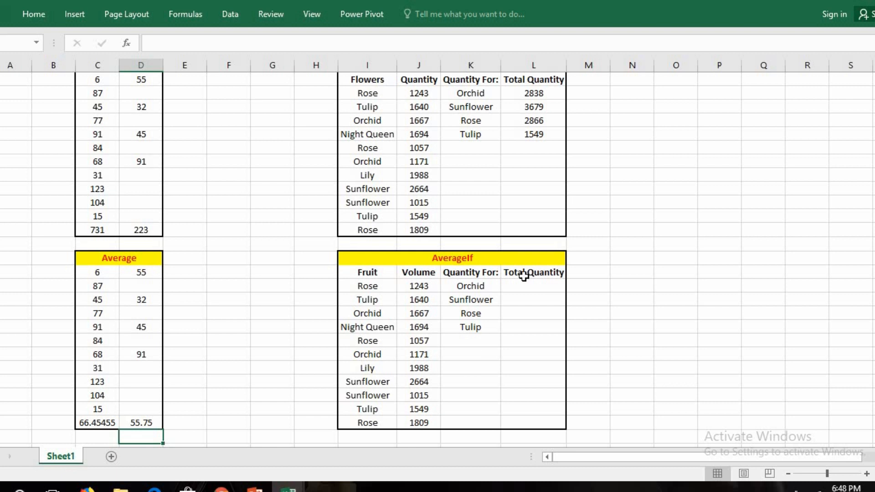
- Start an AVERAGEIF formula in L17 of the AverageIf table with I17:I27 as the criteria range
{"action": "double_click", "coordinate": [508, 286]}
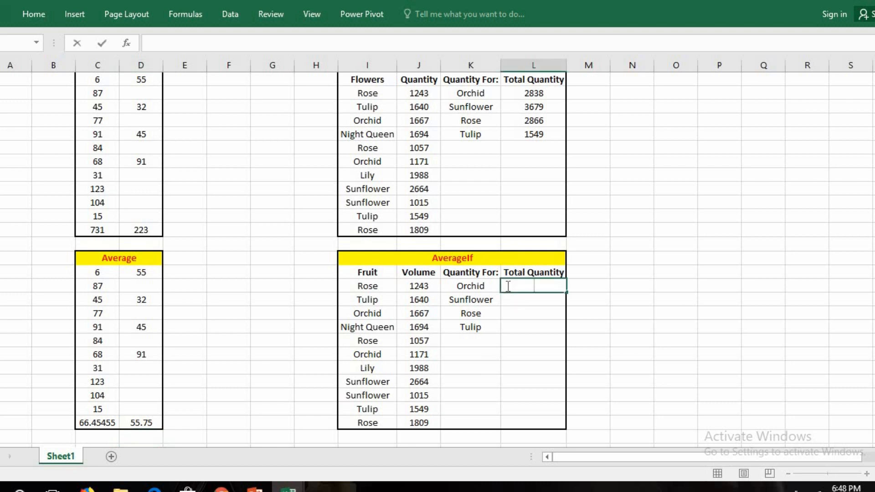
{"action": "type", "text": "=average"}
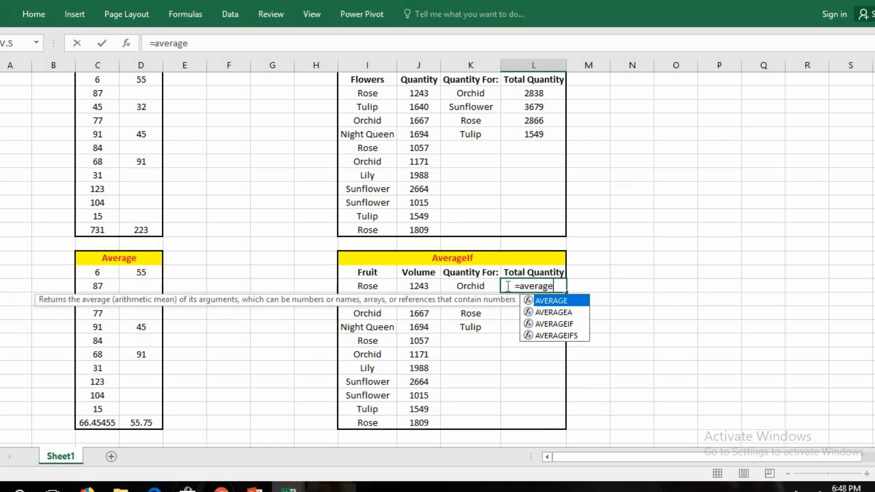
{"action": "type", "text": "if"}
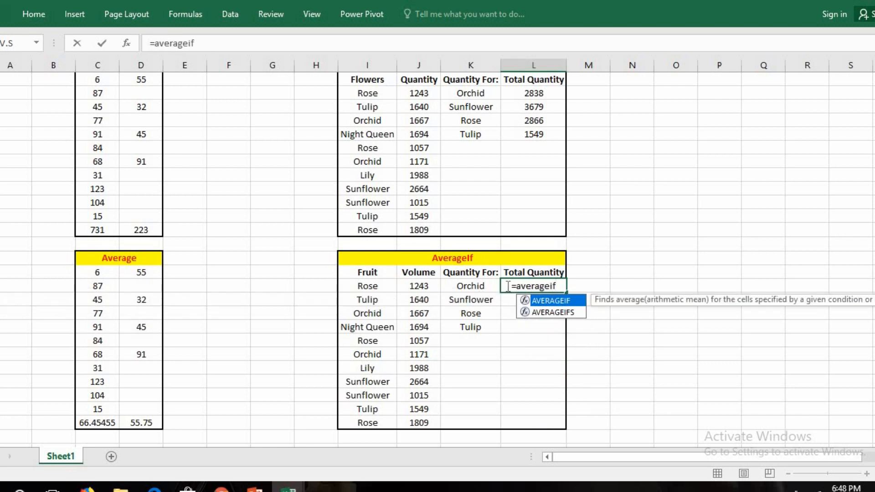
{"action": "type", "text": "("}
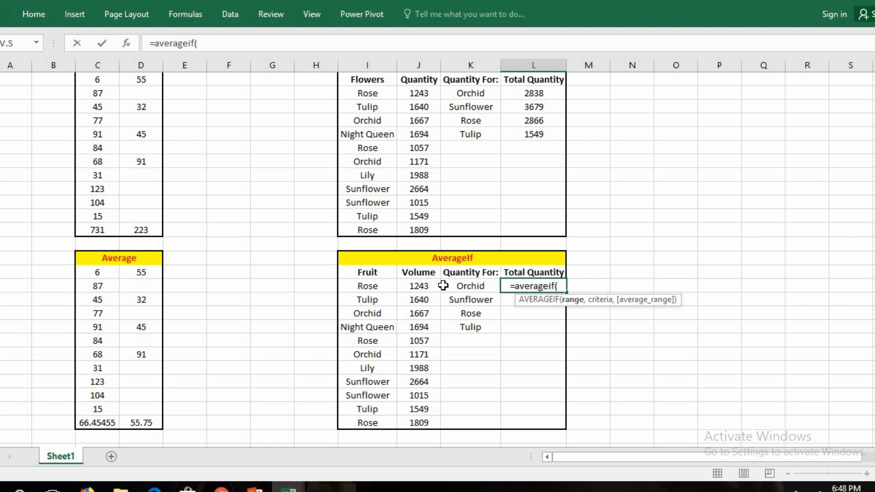
{"action": "left_click_drag", "start_coordinate": [361, 288], "coordinate": [379, 422]}
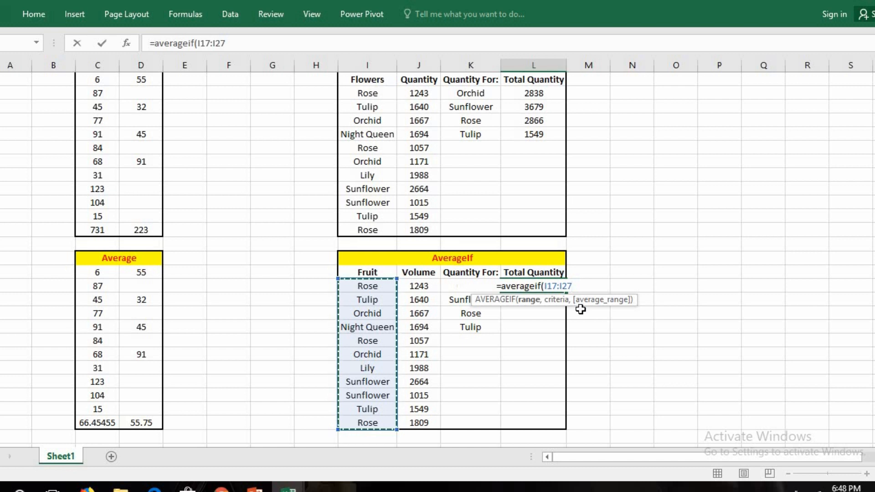
{"action": "type", "text": ","}
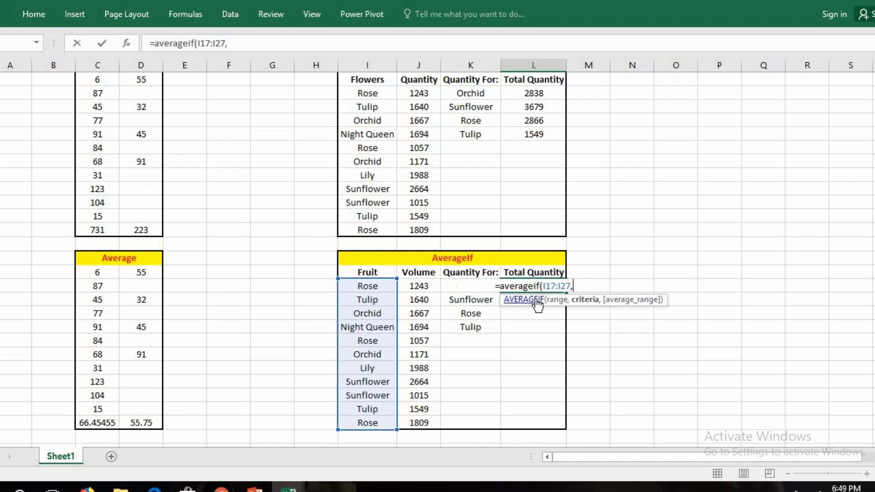
- Complete the AVERAGEIF formula with criterion K17 and average range J17:J27, and fill it down to L20
{"action": "left_click", "coordinate": [447, 284]}
{"action": "type", "text": ","}
{"action": "left_click_drag", "start_coordinate": [421, 284], "coordinate": [419, 369]}
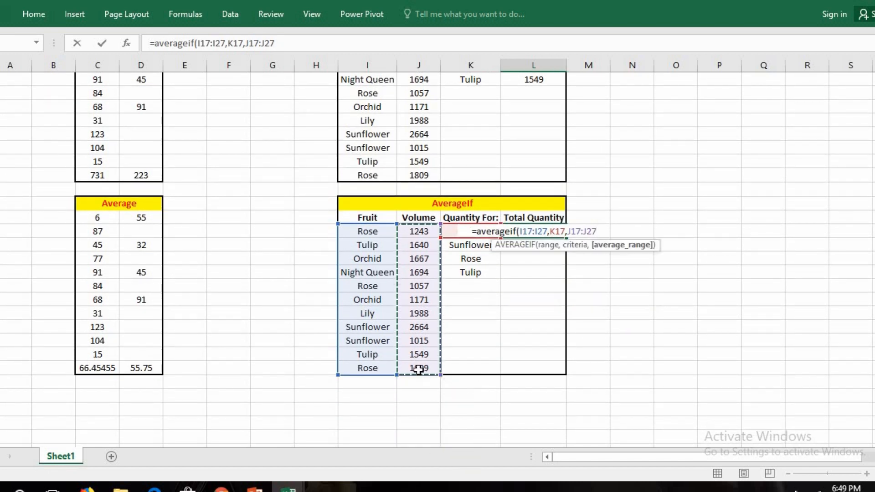
{"action": "type", "text": ")"}
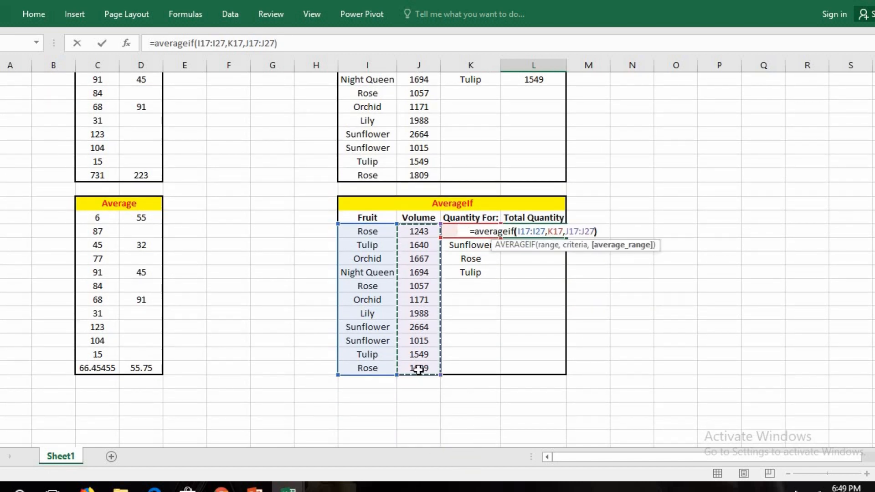
{"action": "key", "text": "Return"}
{"action": "left_click", "coordinate": [548, 231]}
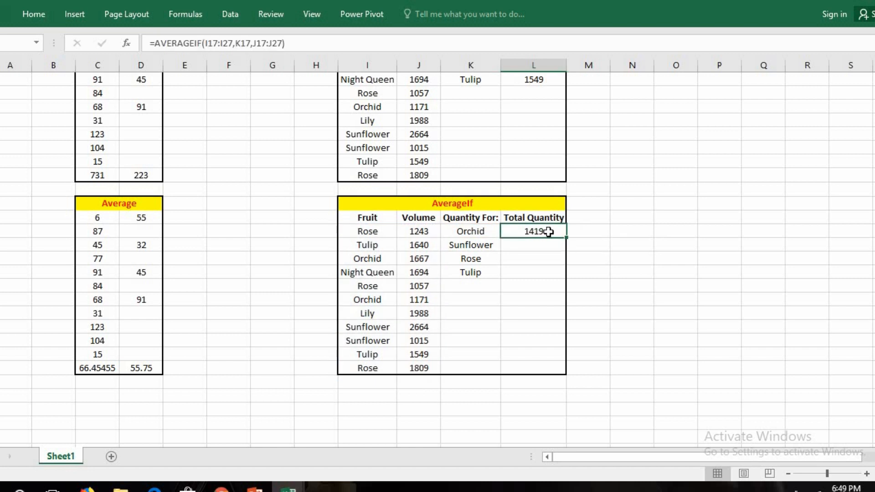
{"action": "left_click_drag", "start_coordinate": [568, 238], "coordinate": [569, 280]}
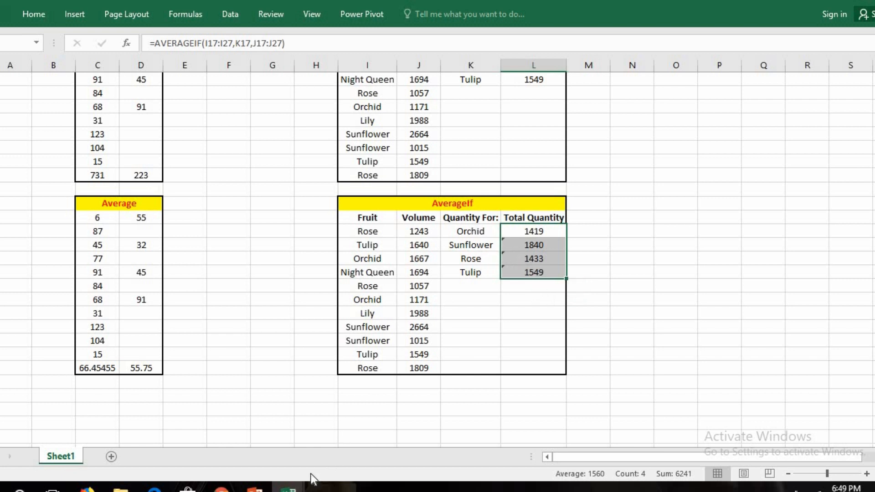
- Switch to the workbook with the AverageIfs table and start an AVERAGEIFS formula in P3 with average range N3:N13
{"action": "mouse_move", "coordinate": [310, 483]}
{"action": "left_click", "coordinate": [350, 445]}
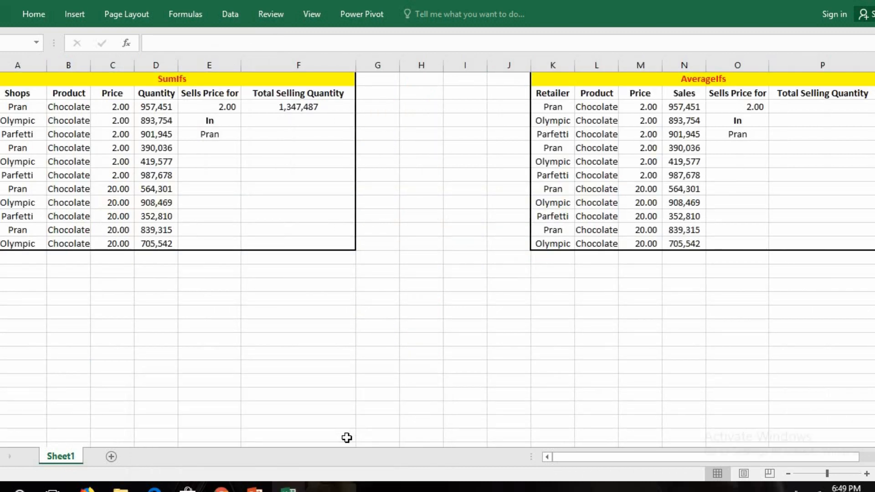
{"action": "double_click", "coordinate": [811, 106]}
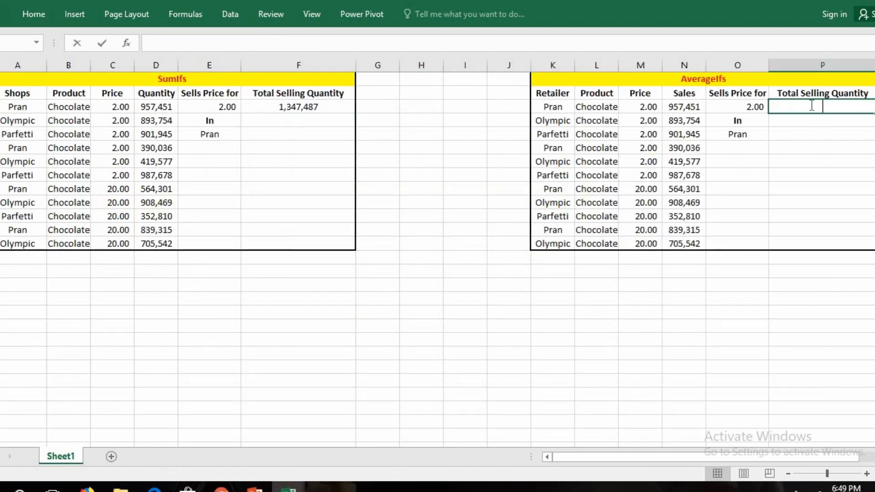
{"action": "type", "text": "="}
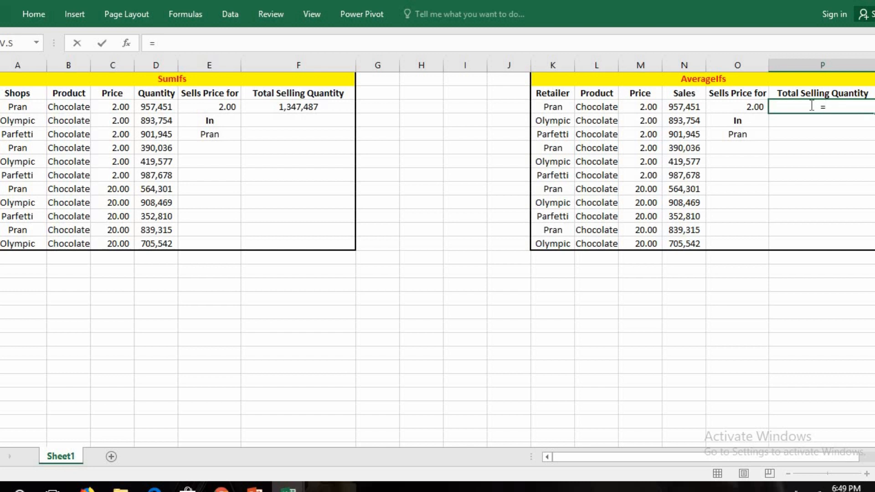
{"action": "type", "text": "averageifs("}
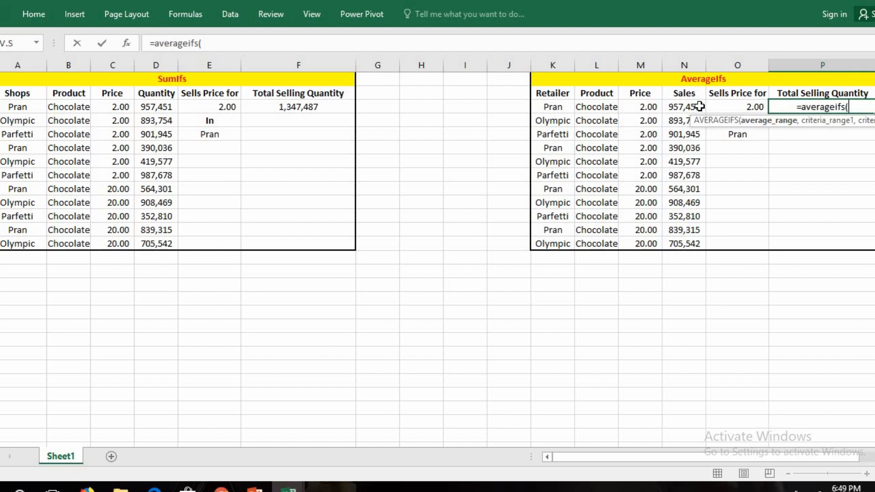
{"action": "left_click_drag", "start_coordinate": [689, 107], "coordinate": [698, 240]}
{"action": "type", "text": ","}
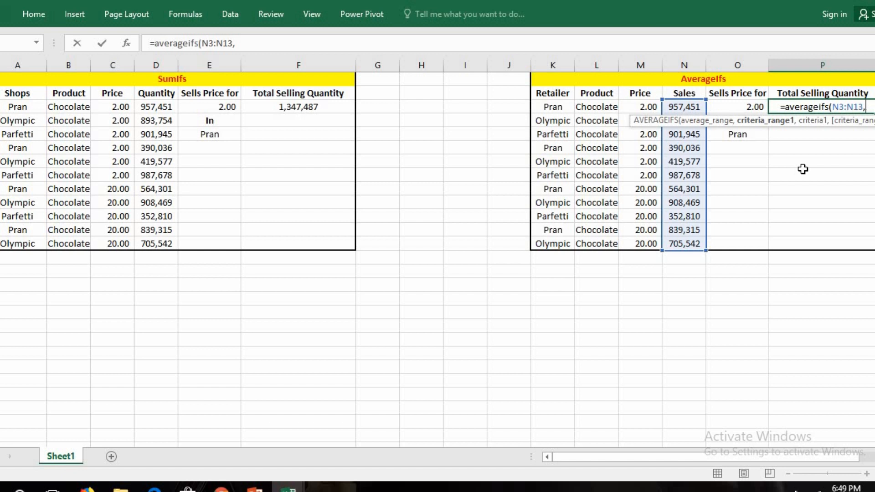
- Add the first AVERAGEIFS condition in P3, with criteria range M3:M13 matching O3
{"action": "left_click_drag", "start_coordinate": [650, 108], "coordinate": [648, 246]}
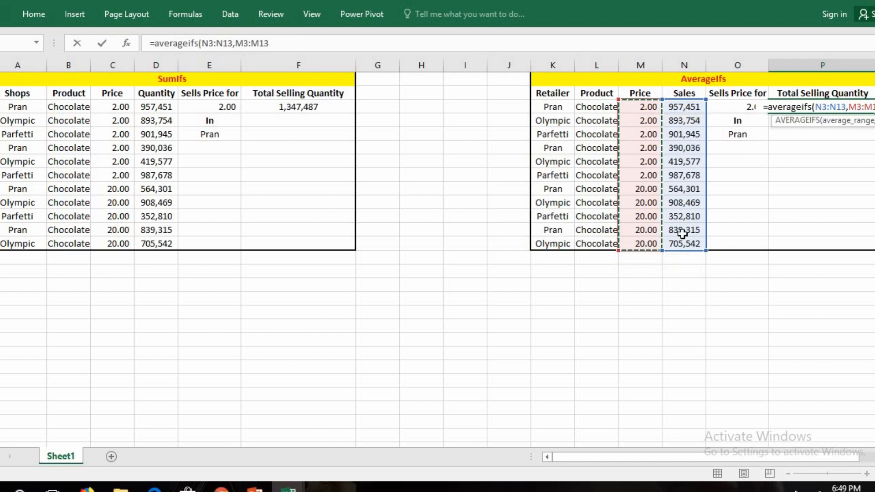
{"action": "type", "text": ","}
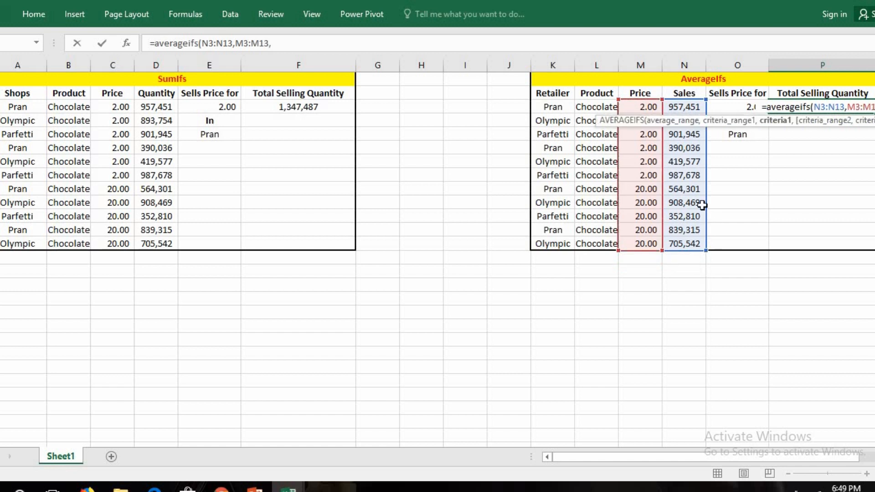
{"action": "left_click", "coordinate": [725, 109]}
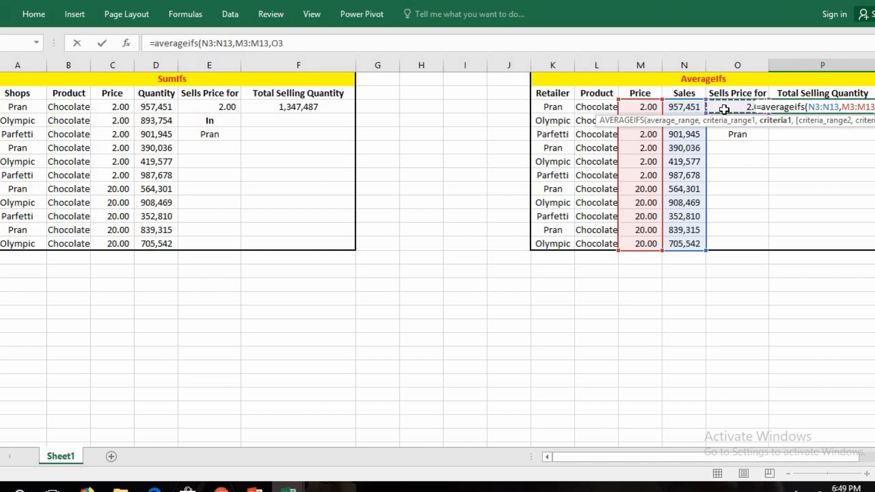
{"action": "type", "text": ","}
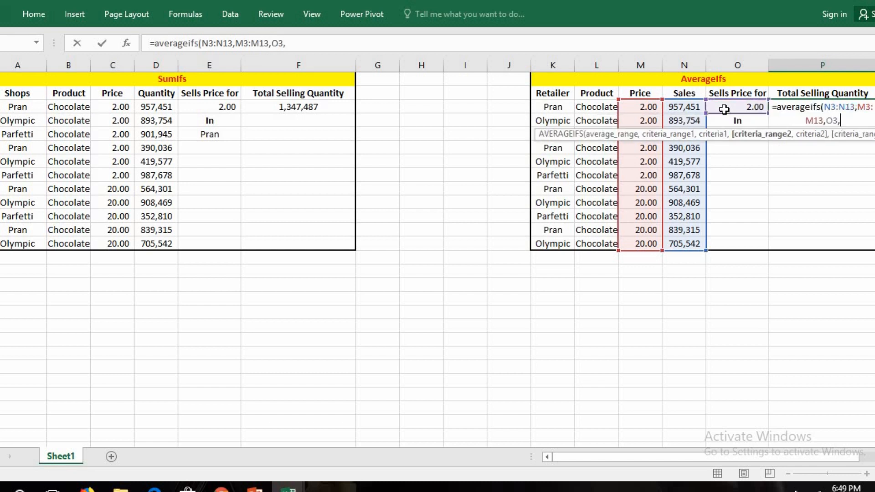
- Complete the AVERAGEIFS formula in P3 with criteria range K3:K13 matching O5
{"action": "left_click", "coordinate": [552, 108]}
{"action": "left_click_drag", "start_coordinate": [558, 171], "coordinate": [555, 237]}
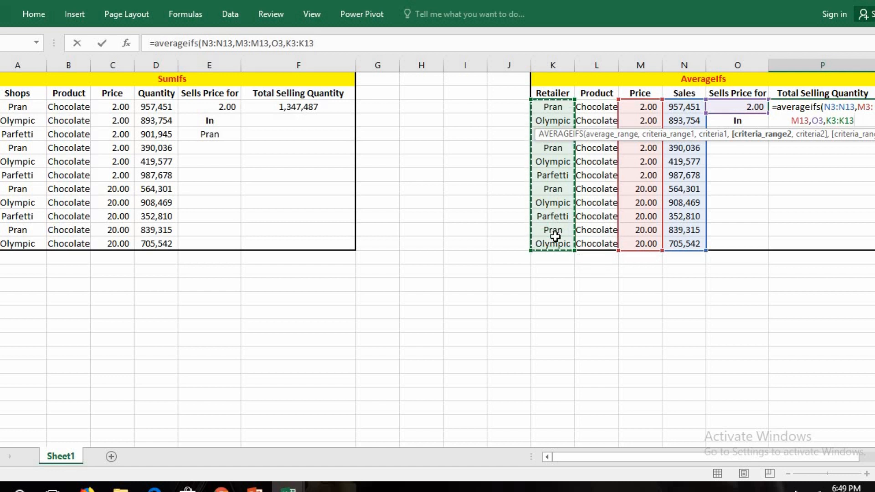
{"action": "type", "text": ","}
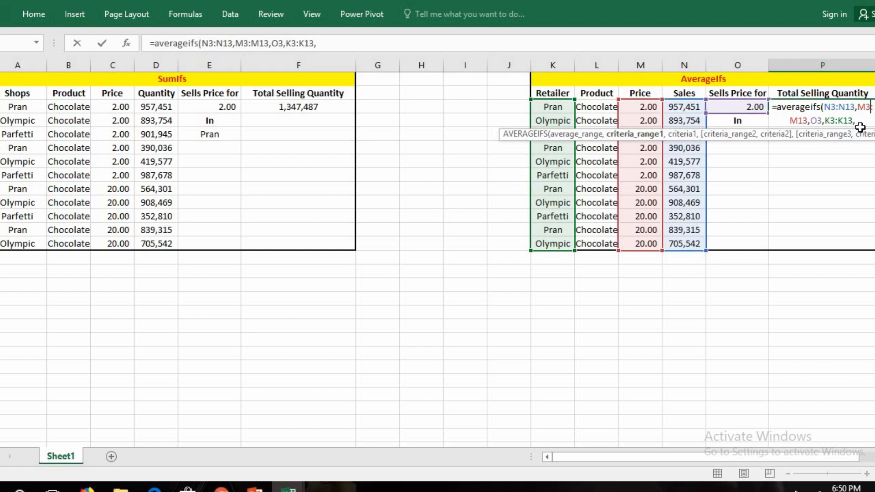
{"action": "left_click", "coordinate": [682, 151]}
{"action": "key", "text": "Up"}
{"action": "key", "text": "Right"}
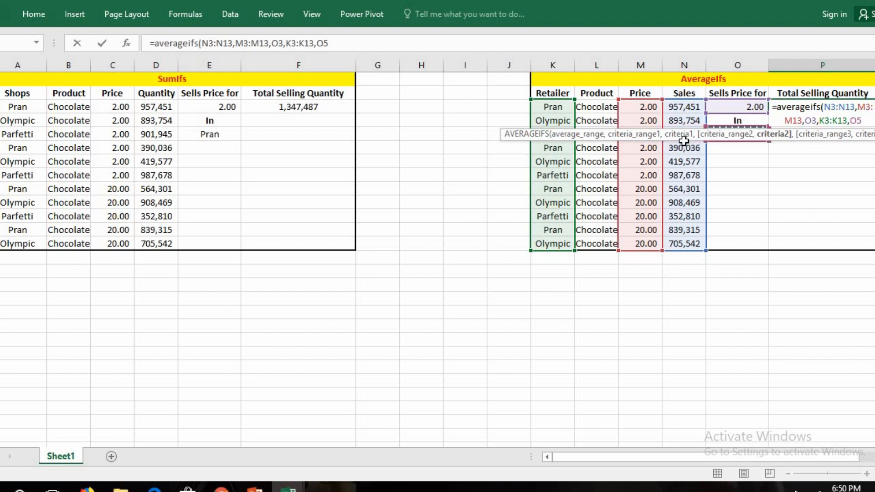
{"action": "type", "text": ")"}
{"action": "key", "text": "Return"}
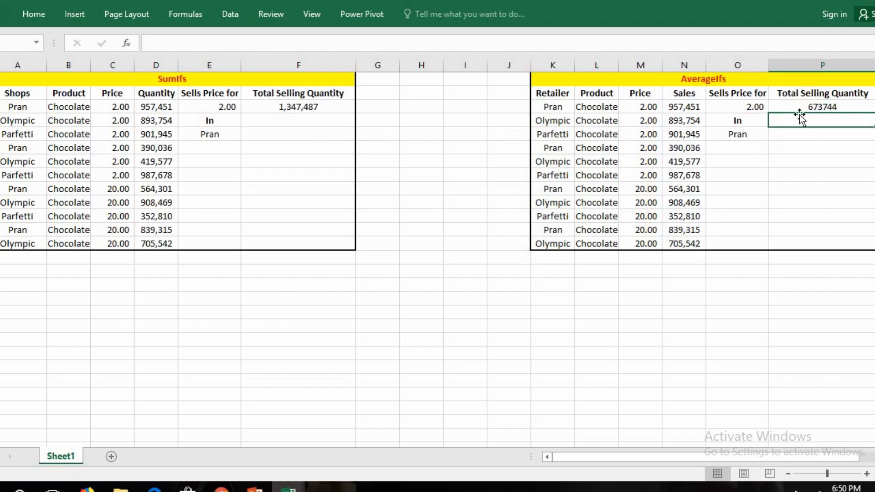
- Examine the retailer criterion in O5 and the argument references of the AVERAGEIFS formula in P3
{"action": "double_click", "coordinate": [738, 134]}
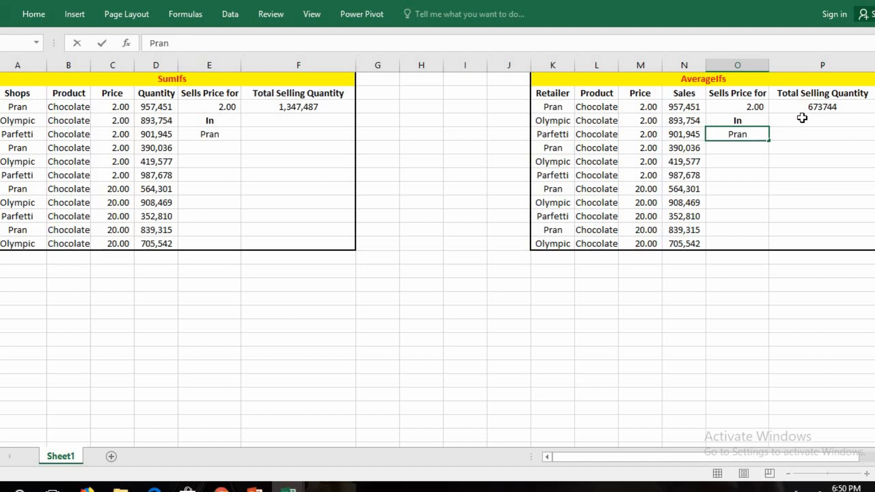
{"action": "double_click", "coordinate": [825, 108]}
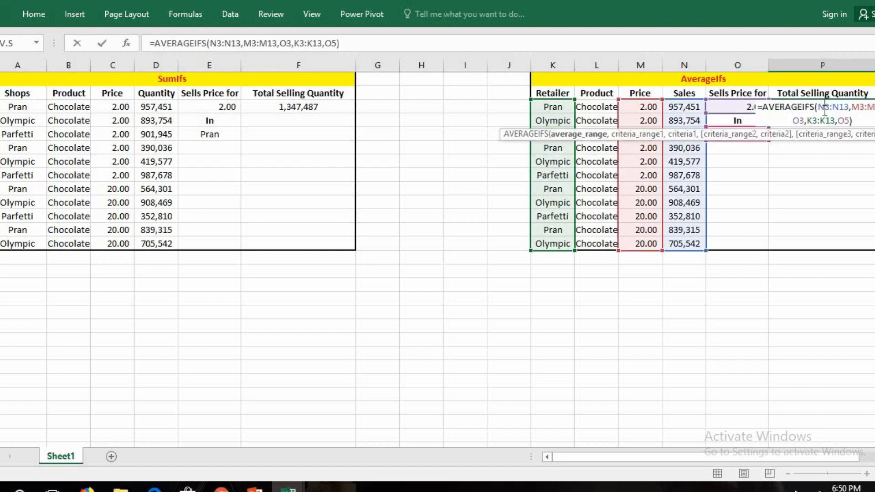
{"action": "left_click", "coordinate": [847, 122]}
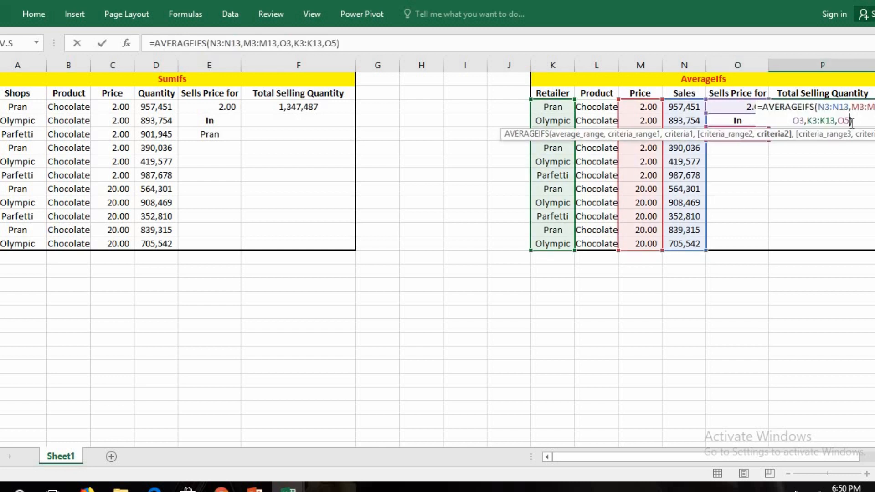